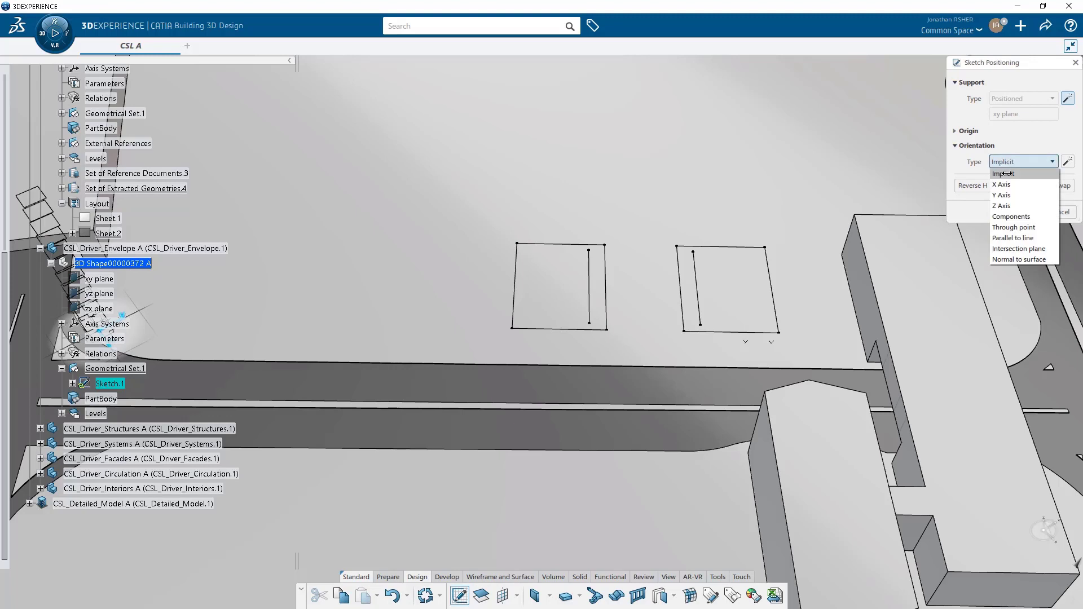
Step: Orient the positioned sketch parallel to the lower edge of the left reference rectangle and enter the sketch
click(1016, 237)
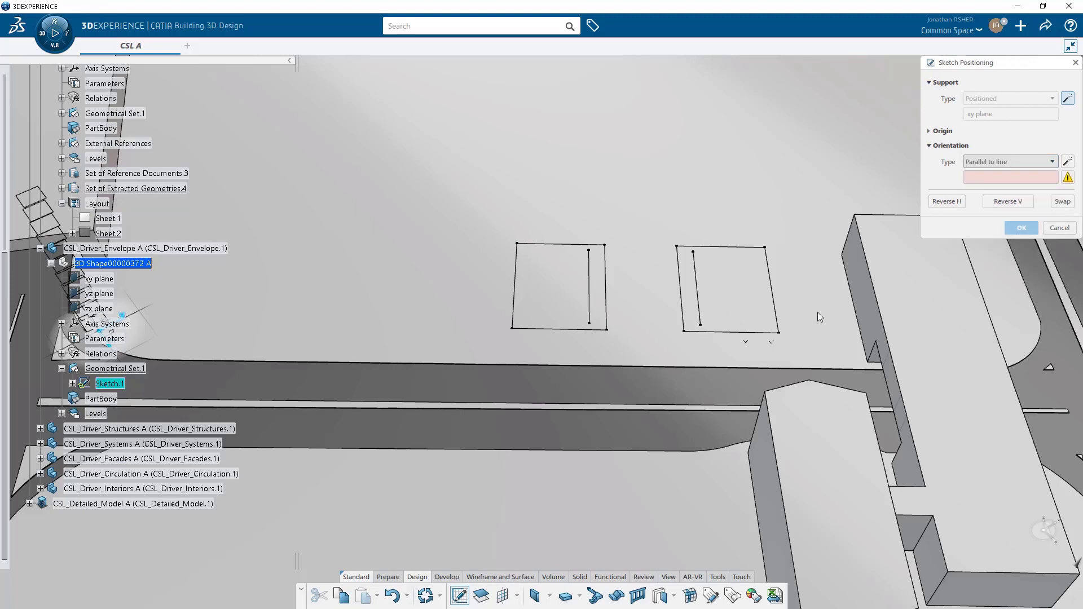
click(594, 331)
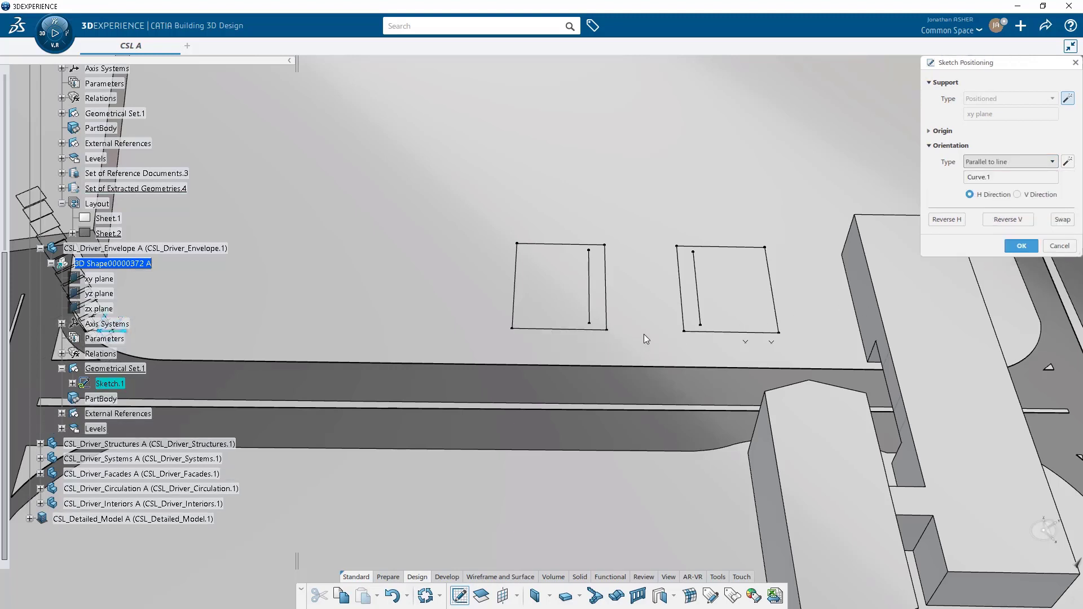
click(1020, 248)
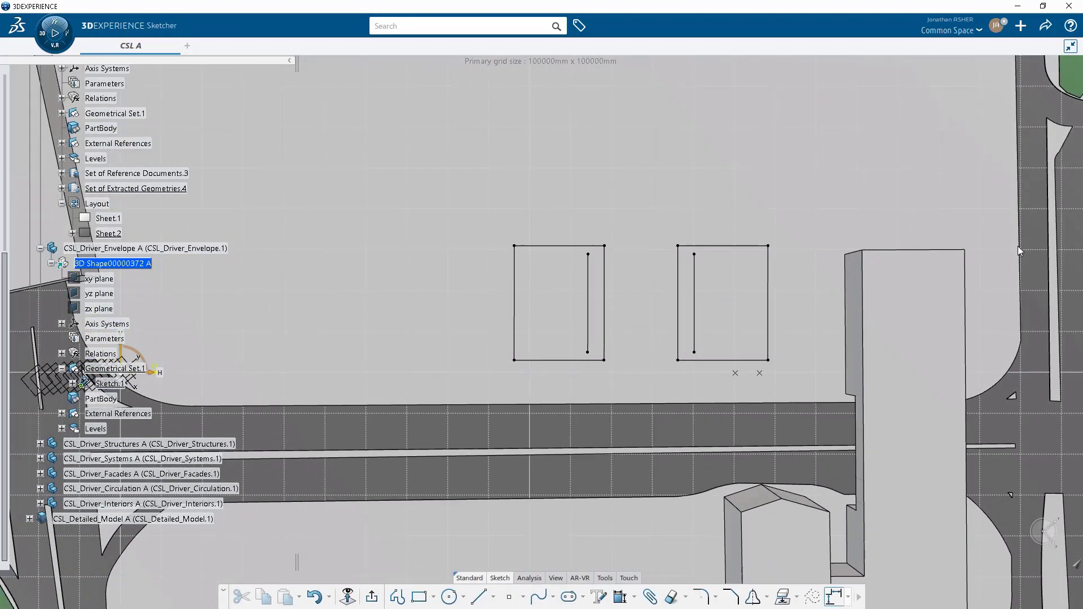
Step: Project the outer vertical edges and the two inner vertical lines of the reference outlines into the sketch as construction geometry
click(769, 307)
ctrl+click(695, 321)
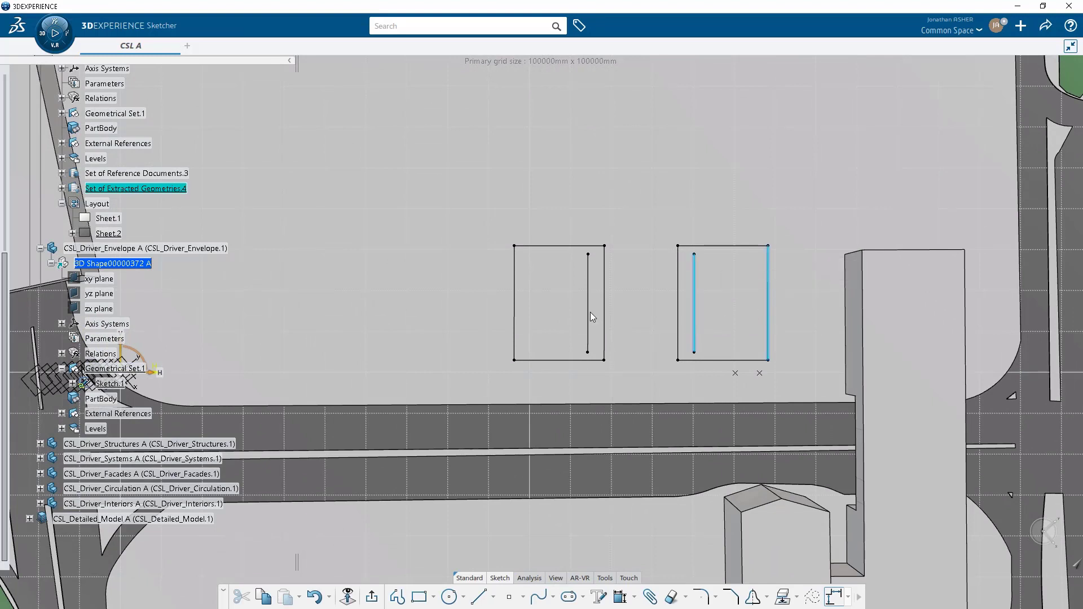
ctrl+click(588, 311)
ctrl+click(514, 306)
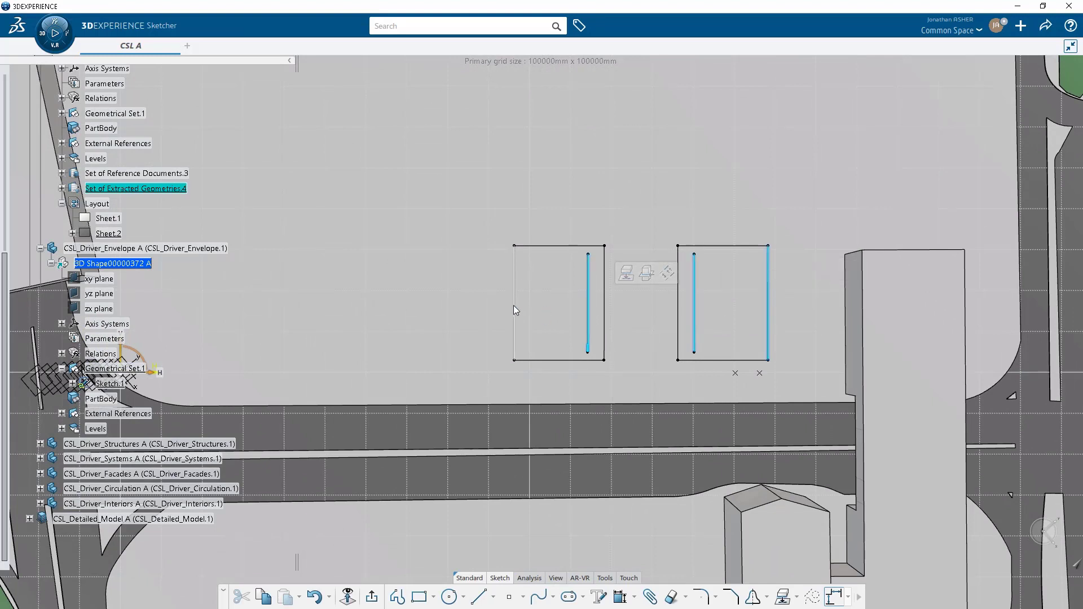
click(551, 268)
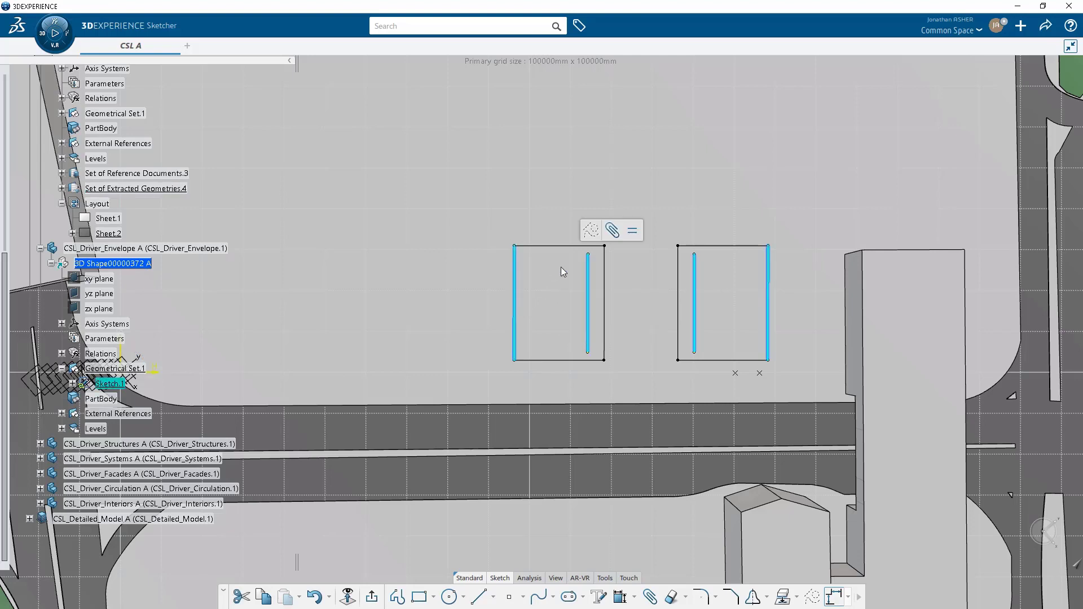
click(620, 316)
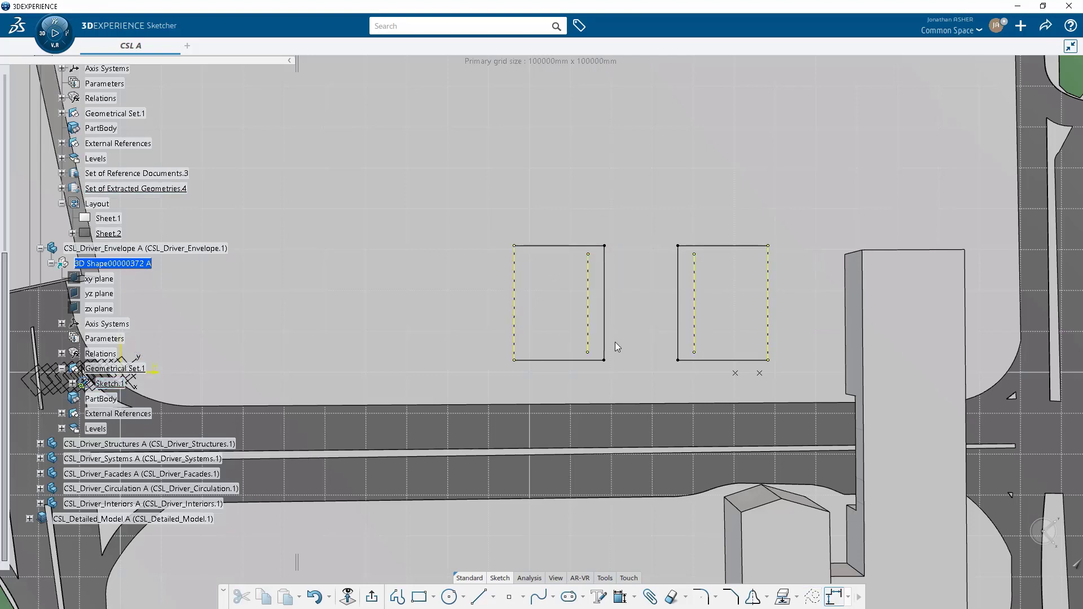
Step: Draw a rectangle about 23483 mm wide from the right outline's upper outer corner and output it as a 3D profile
click(420, 596)
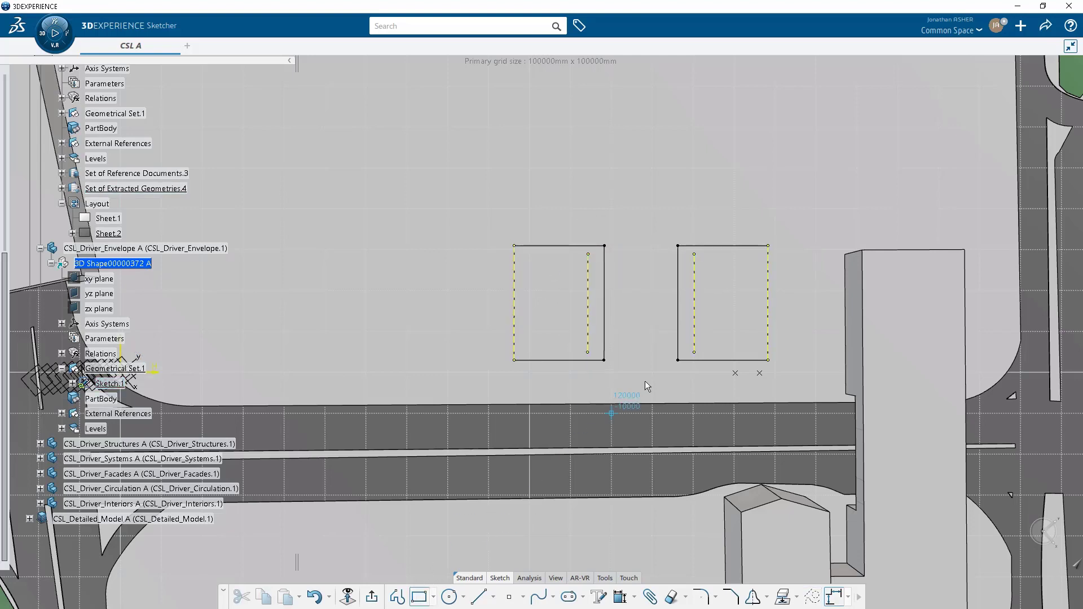
click(768, 246)
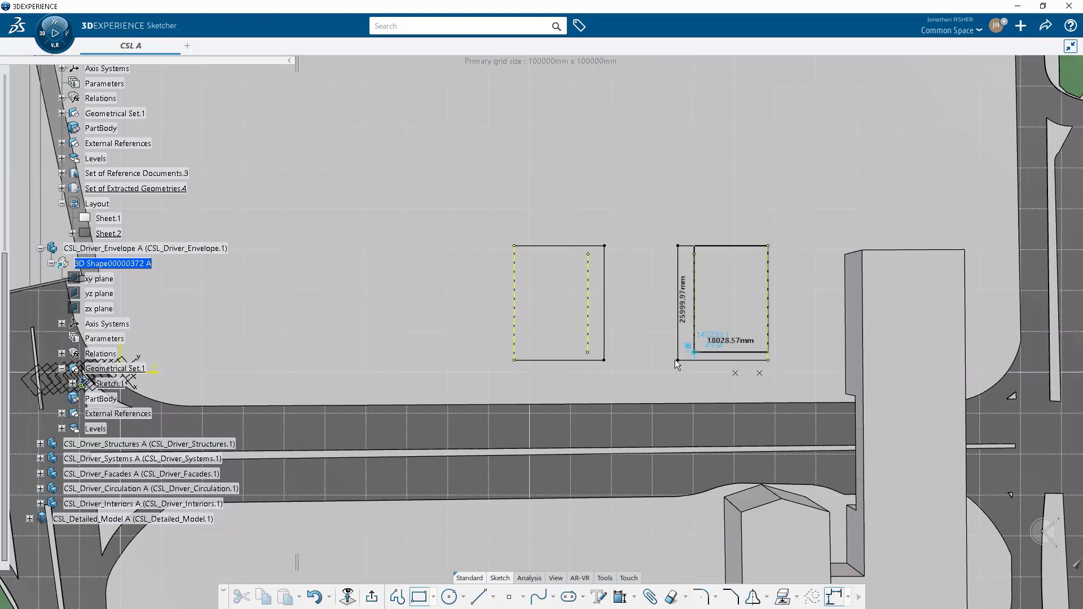
click(671, 360)
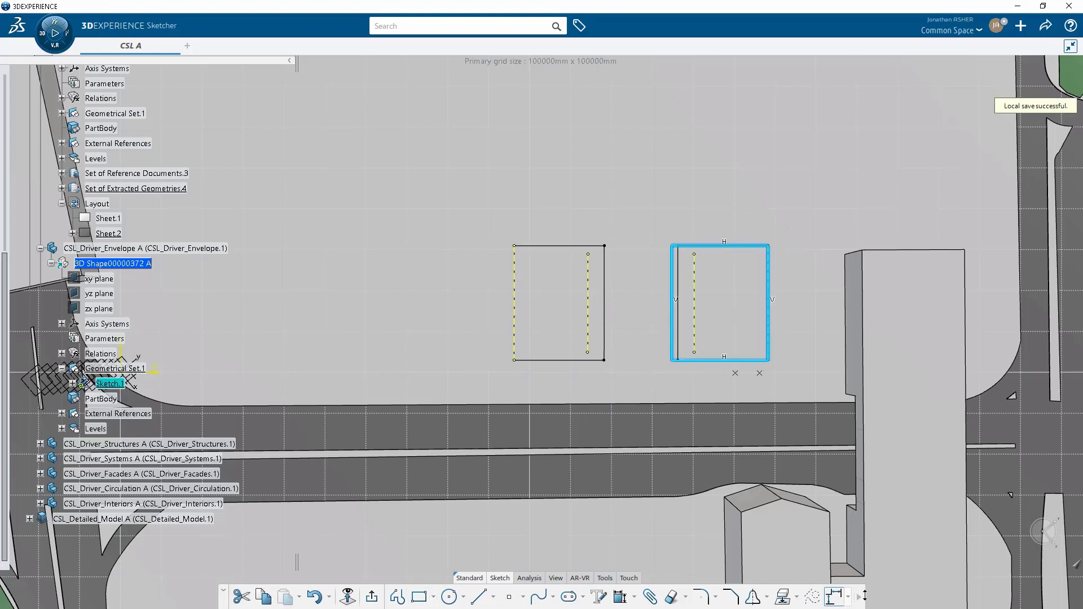
click(858, 602)
click(867, 598)
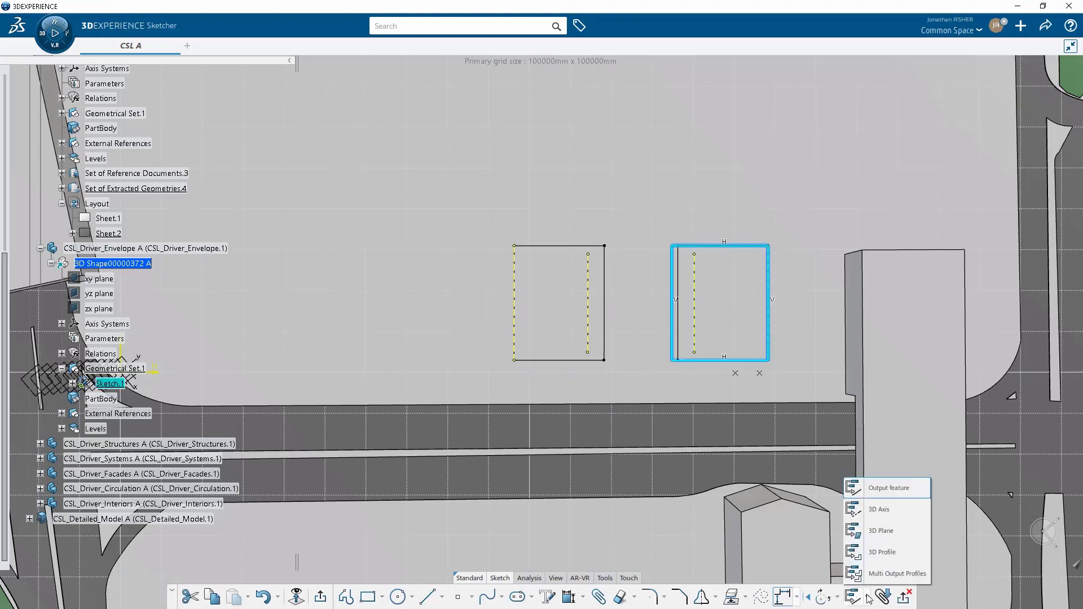
click(887, 552)
click(1015, 254)
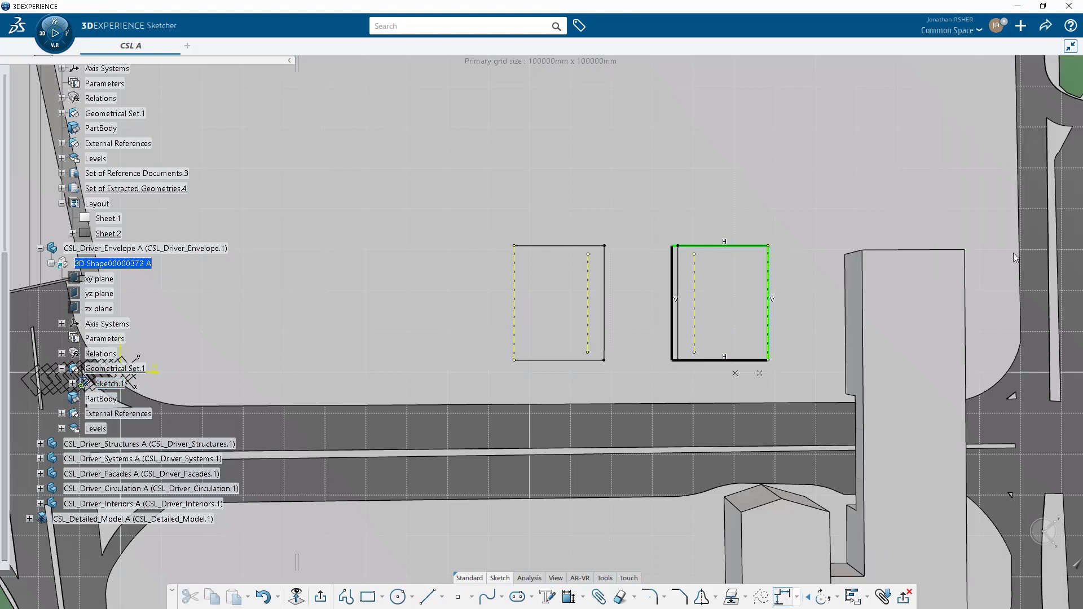
Step: Draw a rectangle about 25281 mm wide from the left outline's upper outer corner and output it as a 3D profile
click(368, 597)
click(514, 246)
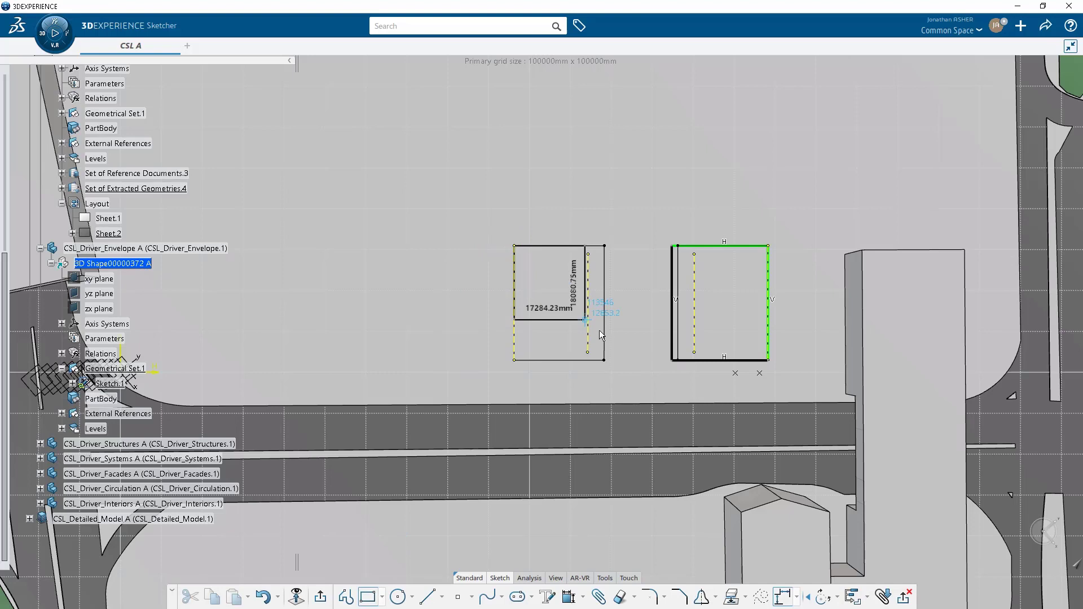
click(616, 360)
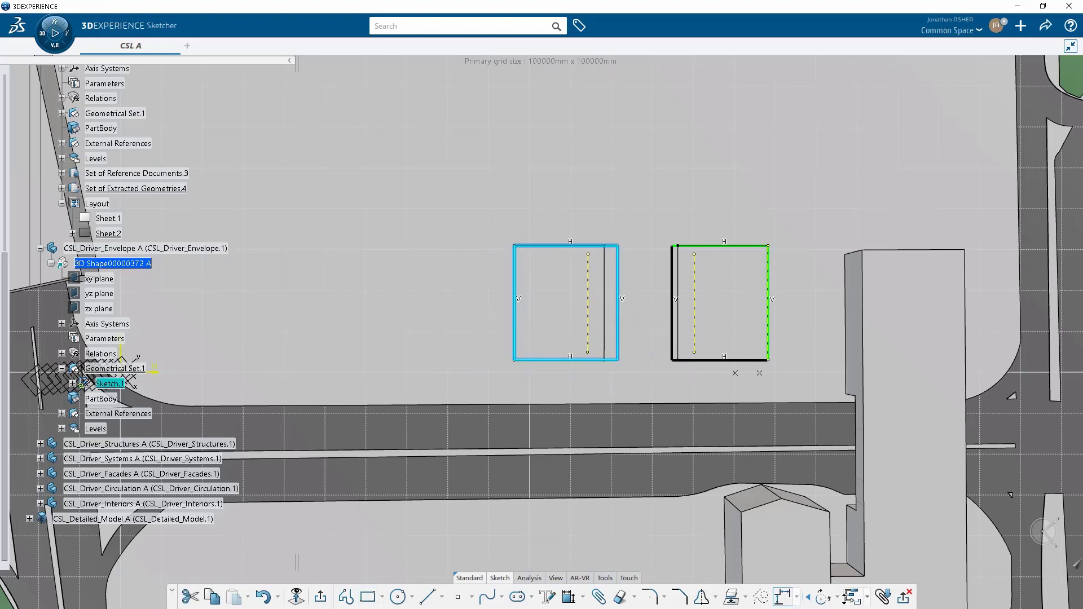
click(1021, 253)
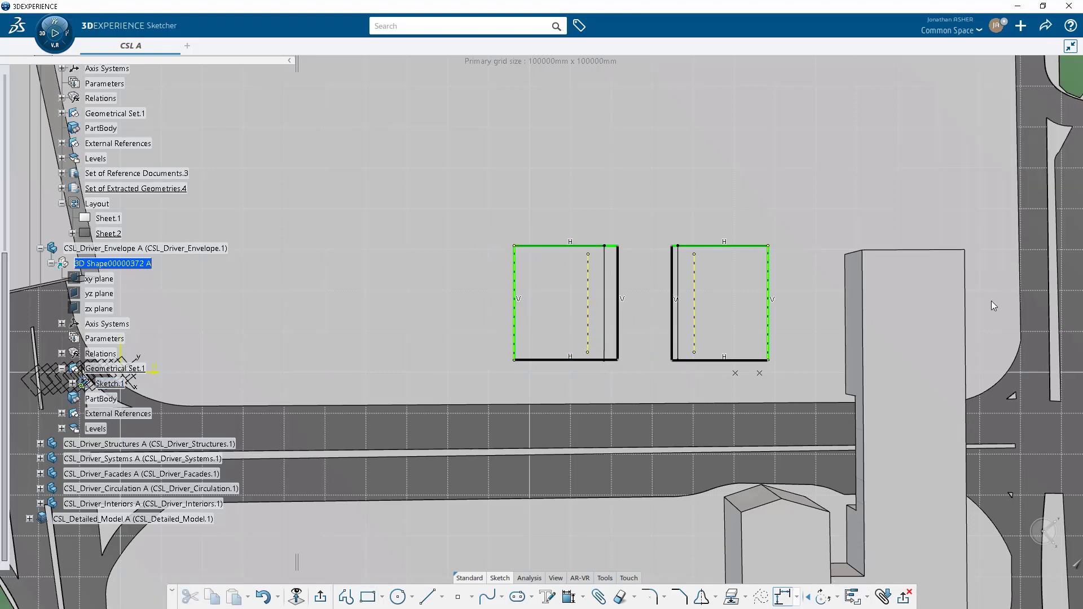
Step: Draw a middle rectangle between the two projected inner lines and output it as a 3D profile
click(368, 596)
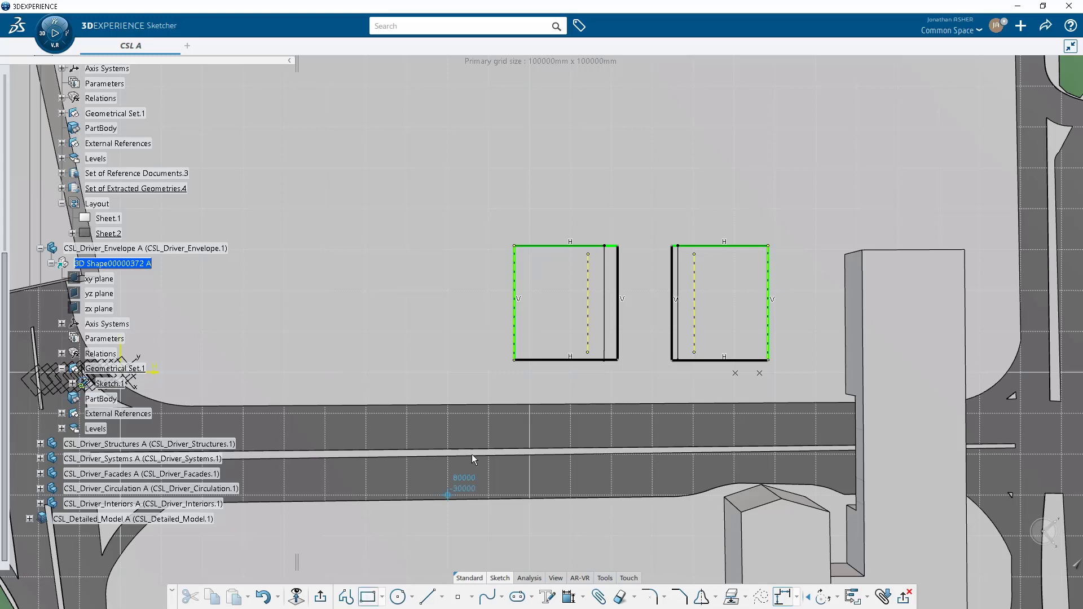
click(588, 253)
click(695, 352)
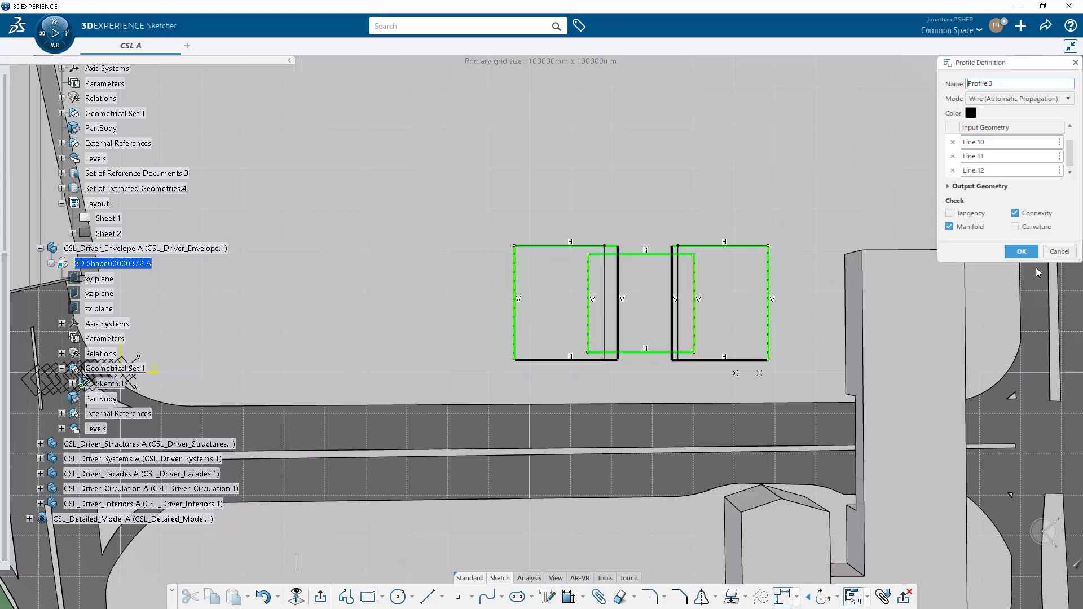
click(733, 370)
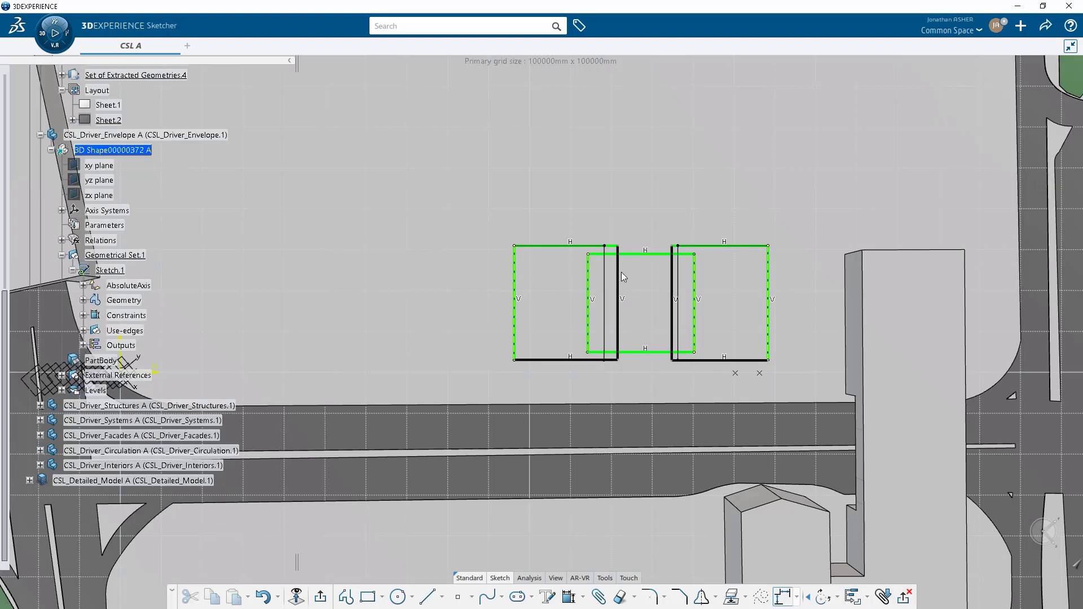
Step: Constrain the upper edge of the right rectangle to a length of 22000 mm
click(696, 249)
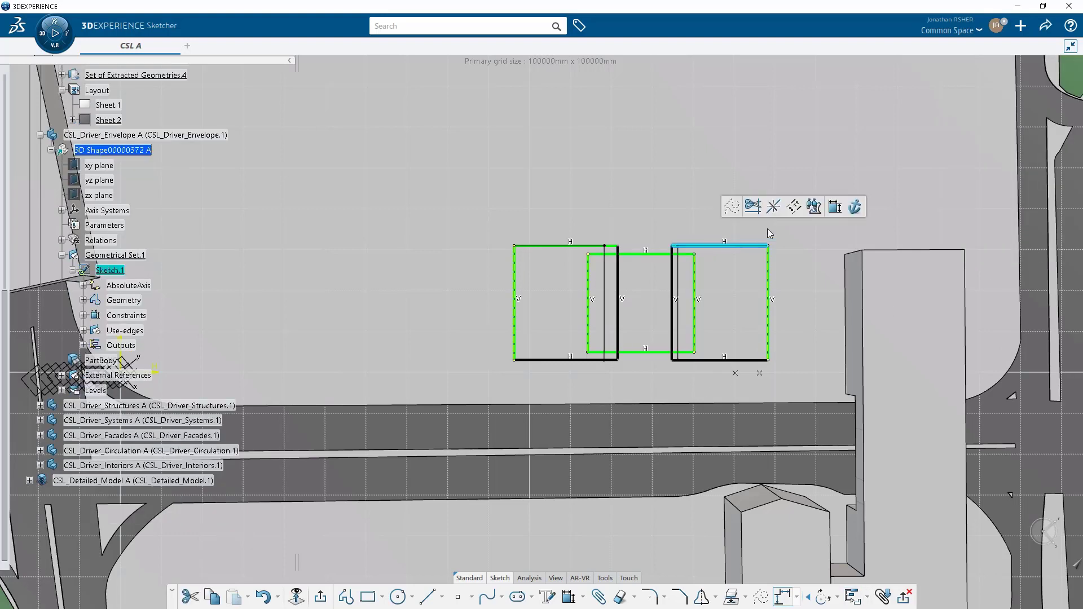
click(842, 212)
click(718, 228)
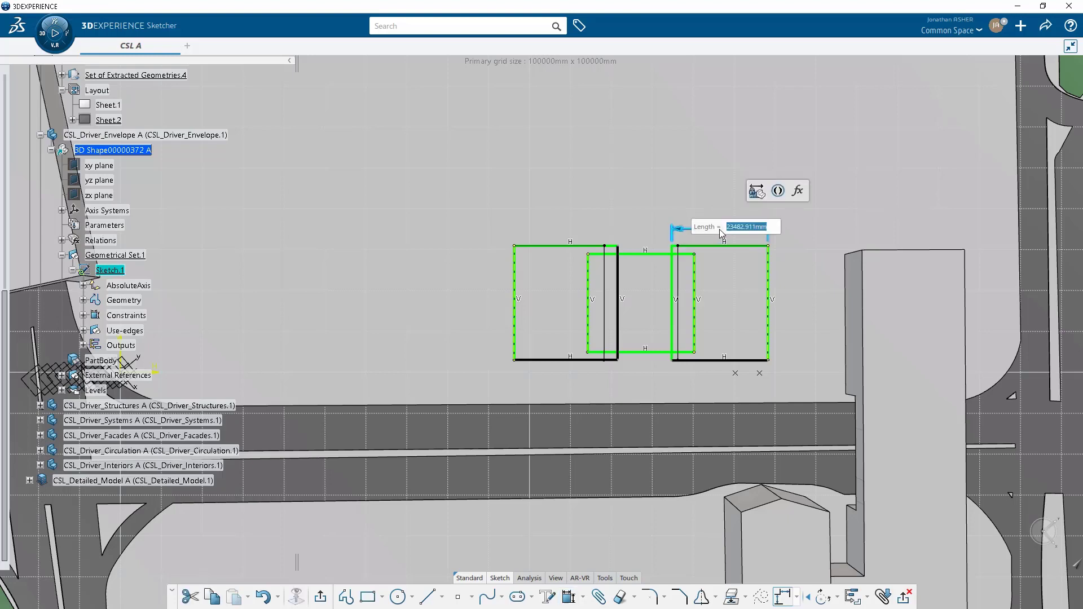
text(22000)
key(Return)
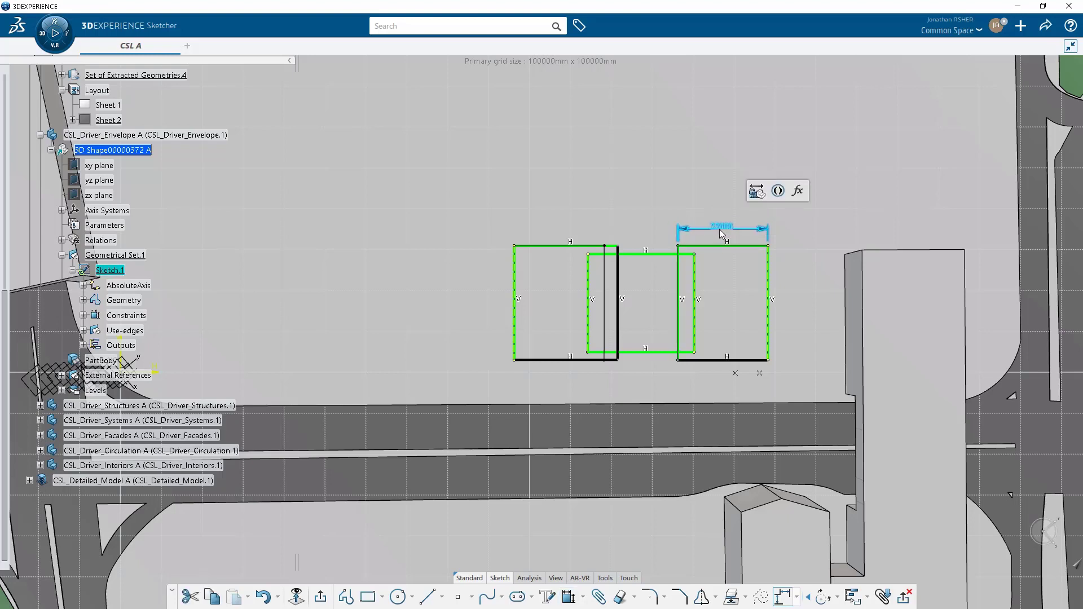
Step: Constrain the upper edge of the left rectangle to a length of 22000 mm and exit the sketch
click(615, 246)
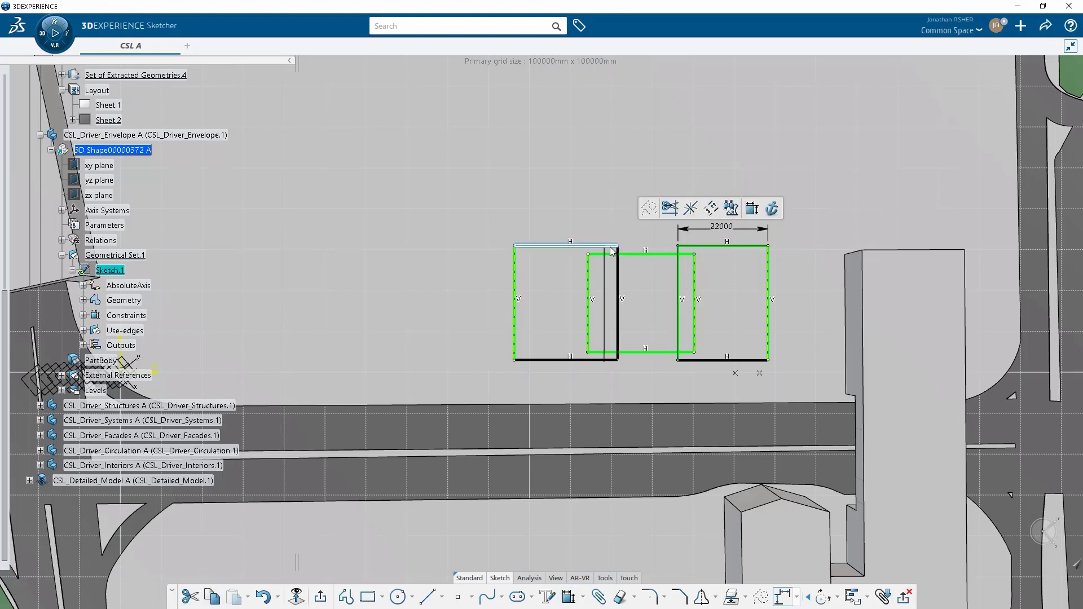
click(728, 208)
double_click(563, 233)
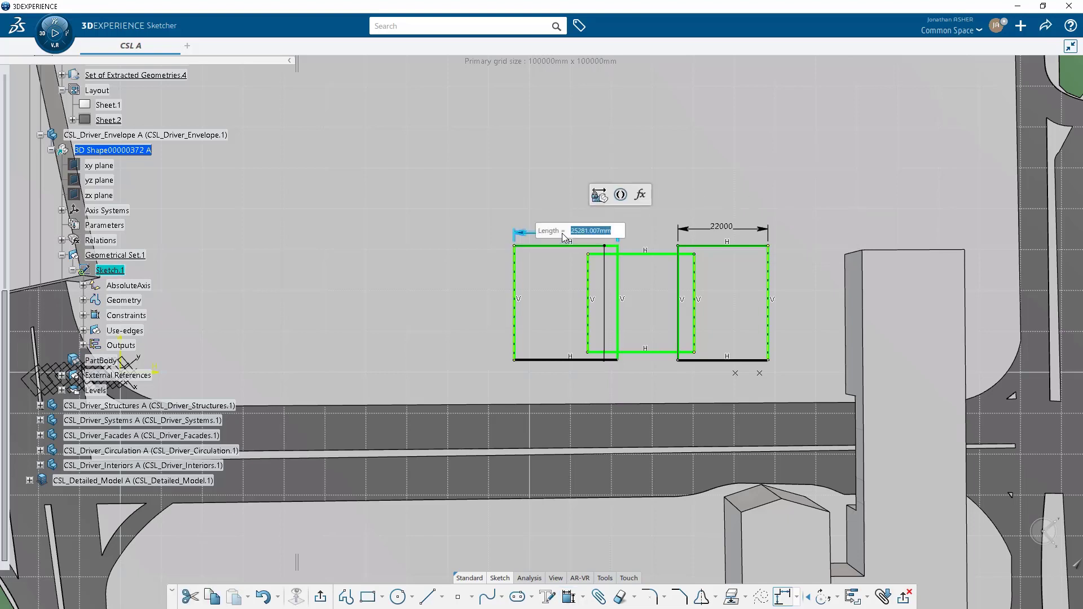
text(22000)
key(Return)
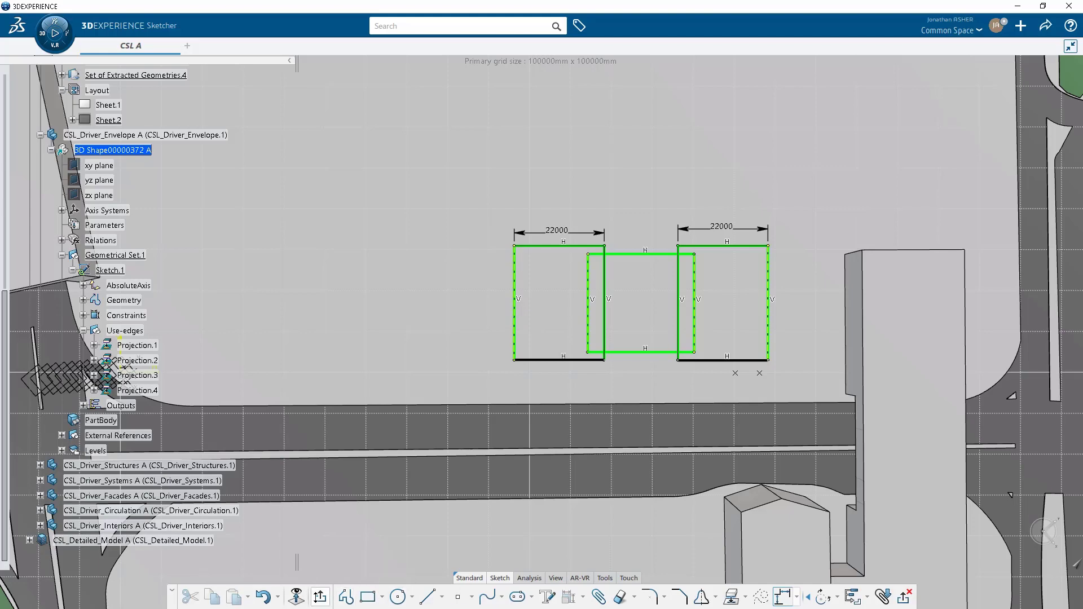
click(904, 597)
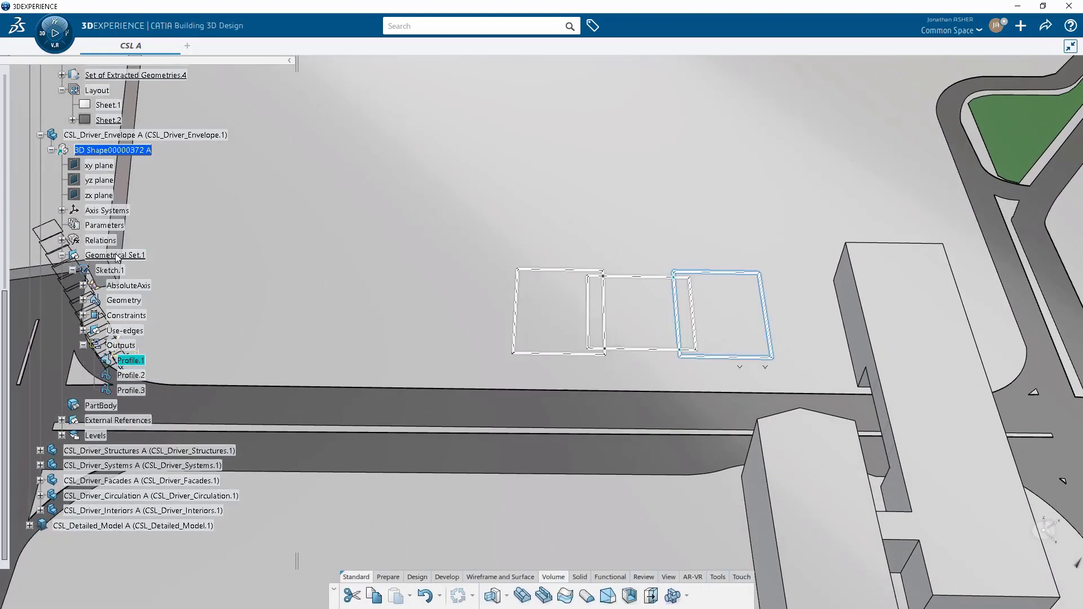
Step: Rename the geometrical set containing the sketch as CONSTRUCTION
right_click(115, 258)
click(141, 308)
text(CONSTRUCTION)
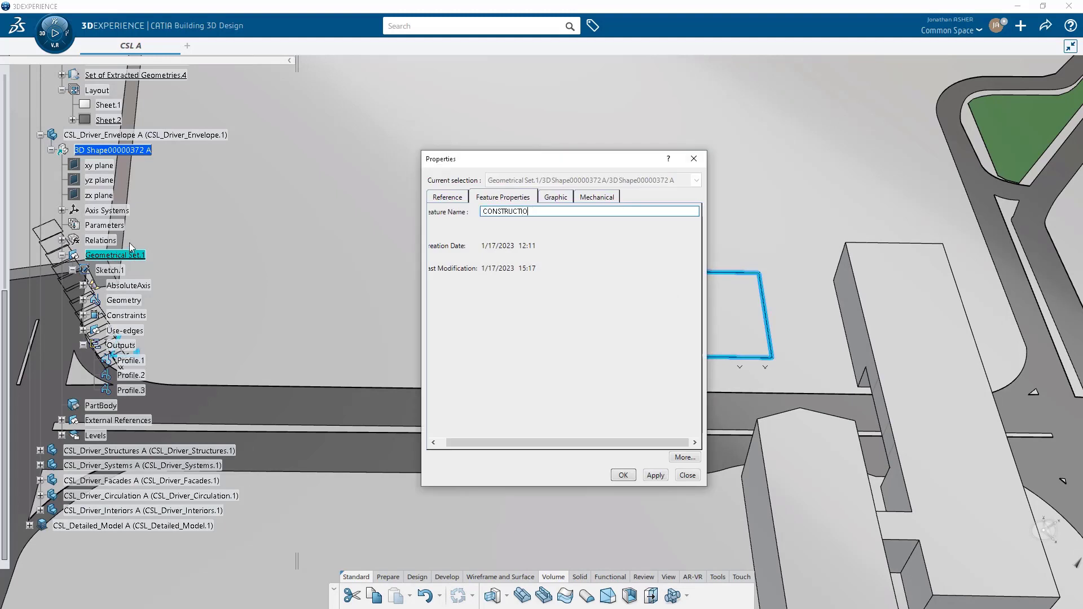
key(Return)
Step: Insert a new geometrical set under the envelope's 3D shape and name it SLAB_MASSING
click(124, 151)
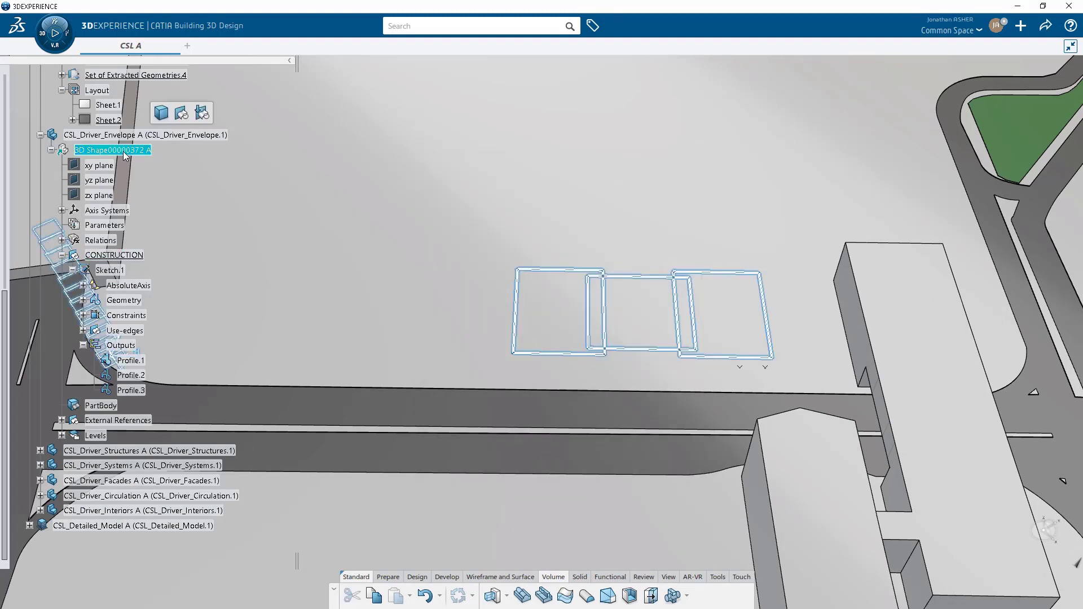
click(180, 116)
right_click(123, 404)
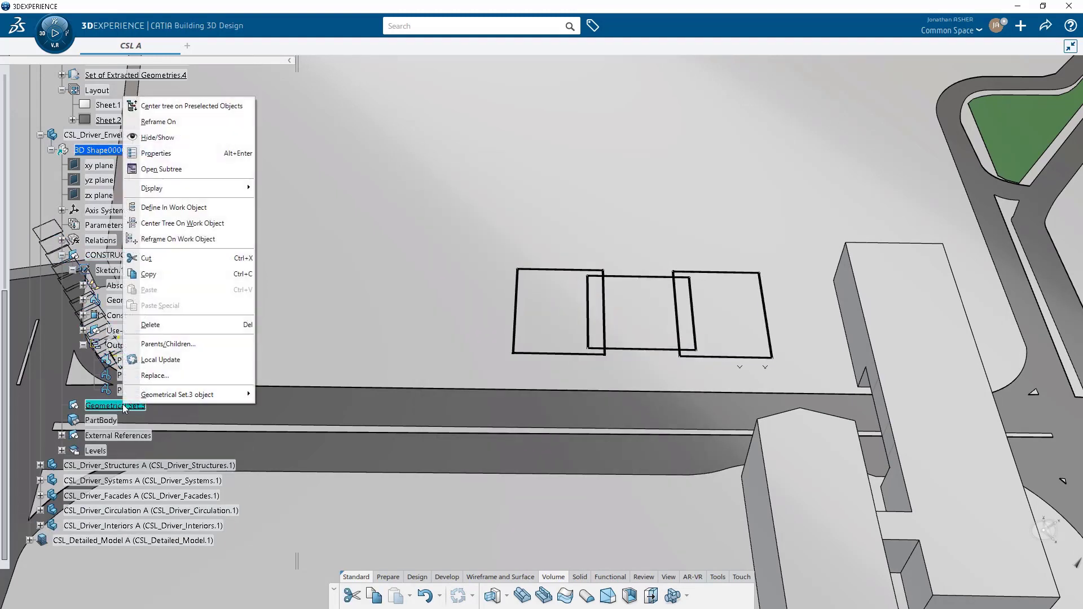
click(155, 153)
text(SLAB_MASSING)
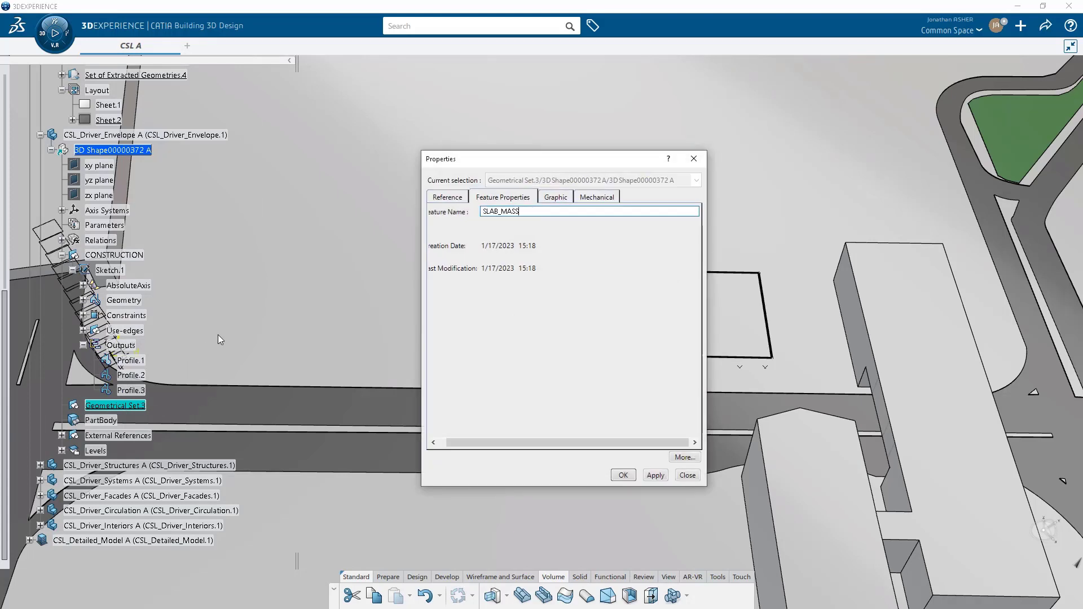
key(Return)
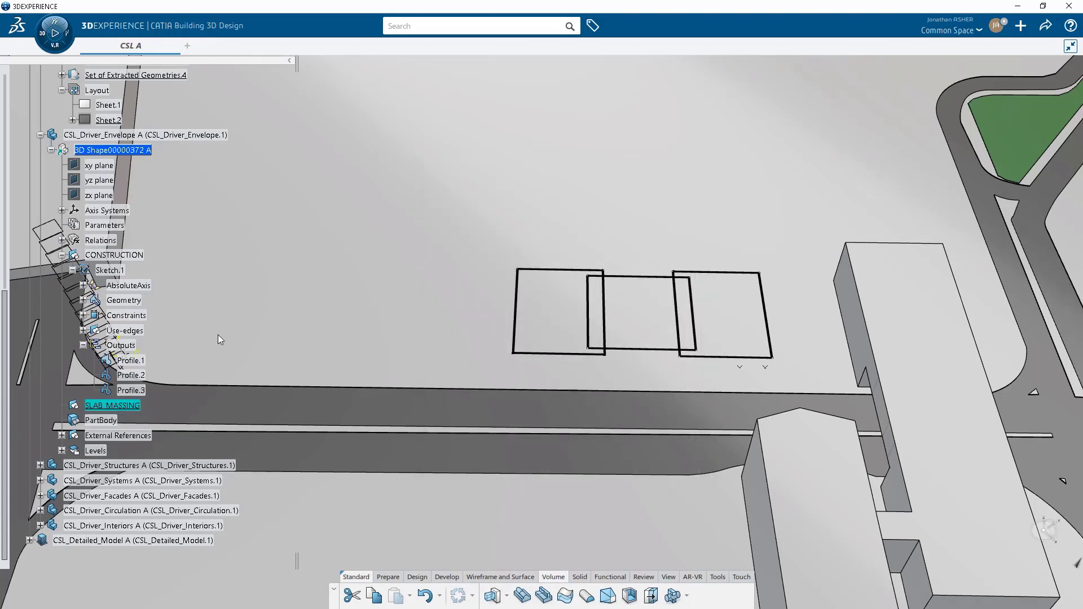
Step: Add another geometrical set under the envelope's 3D shape and name it ENVELOPE_MASSING
click(127, 151)
click(180, 115)
right_click(122, 419)
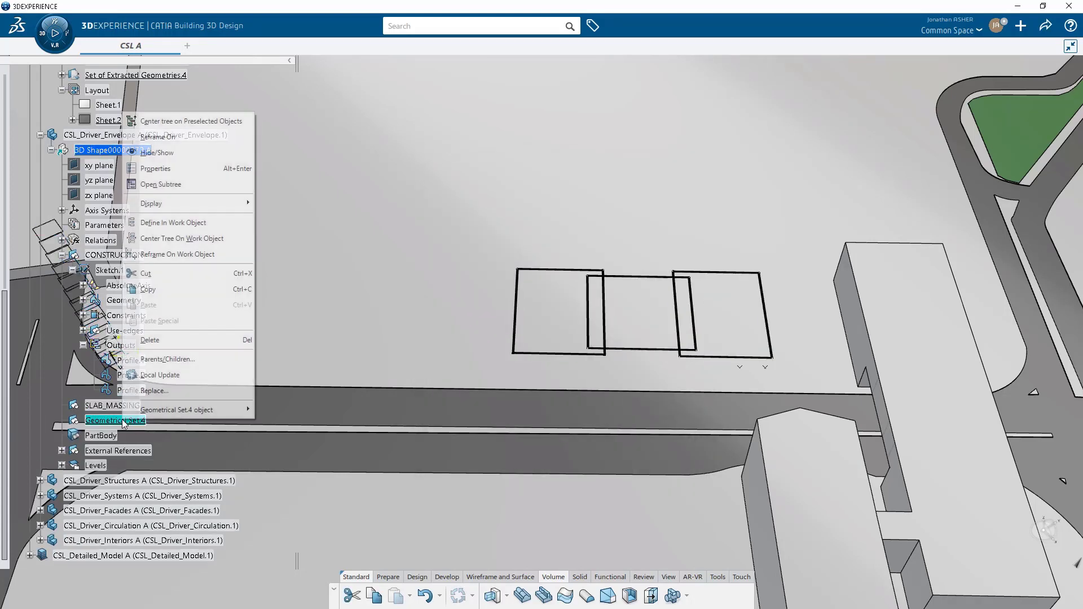
key(alt+Return)
text(ENVELOPE_MASSING)
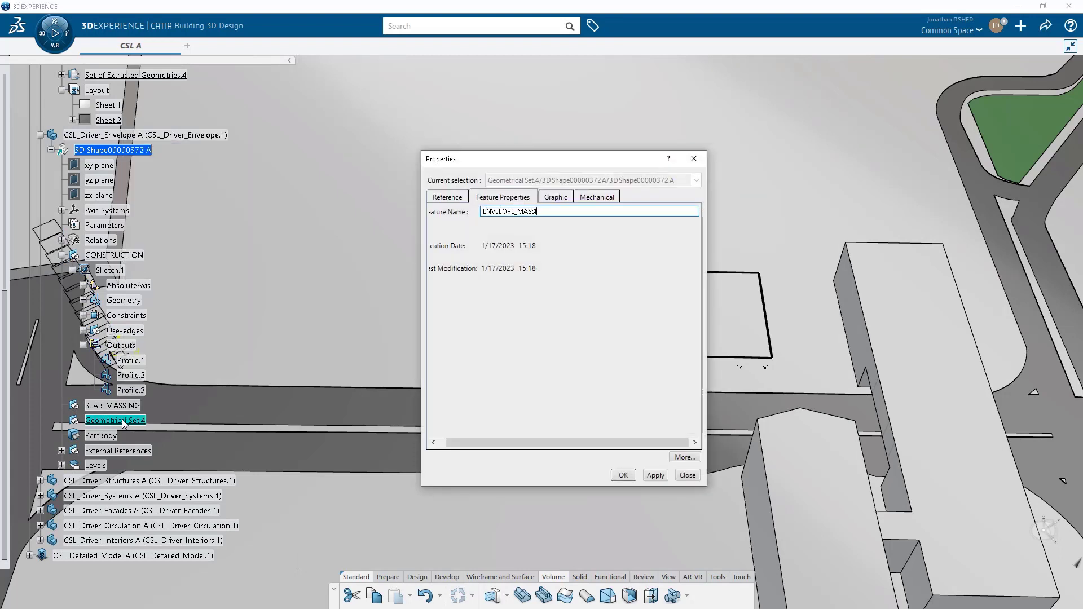
key(Return)
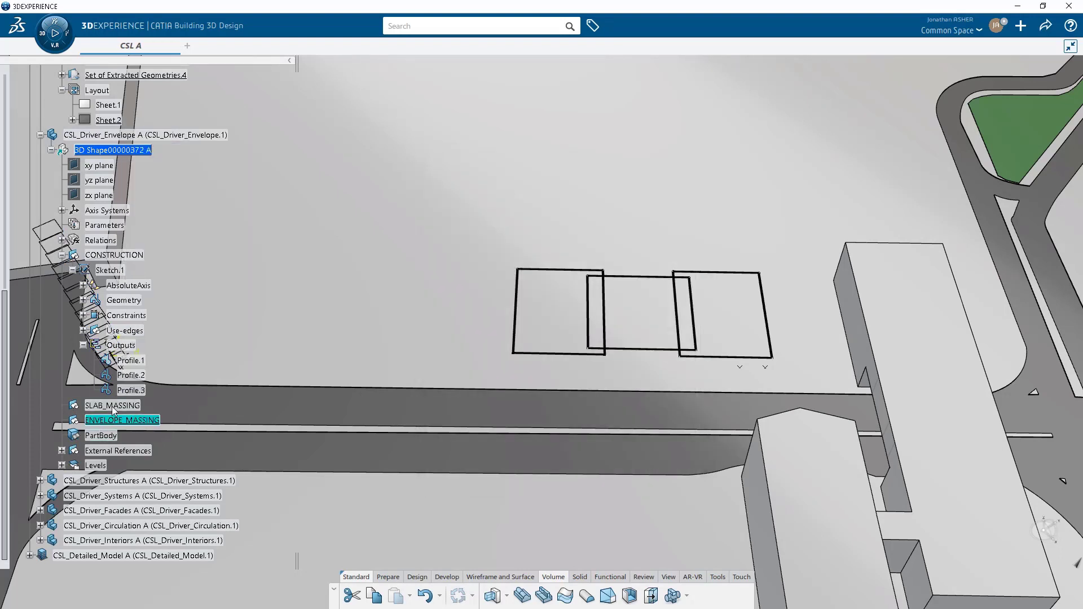
Step: Define SLAB_MASSING as the work object and create a parallel curve of Profile.1 at a distance of 300 mm
click(112, 406)
click(148, 370)
click(133, 363)
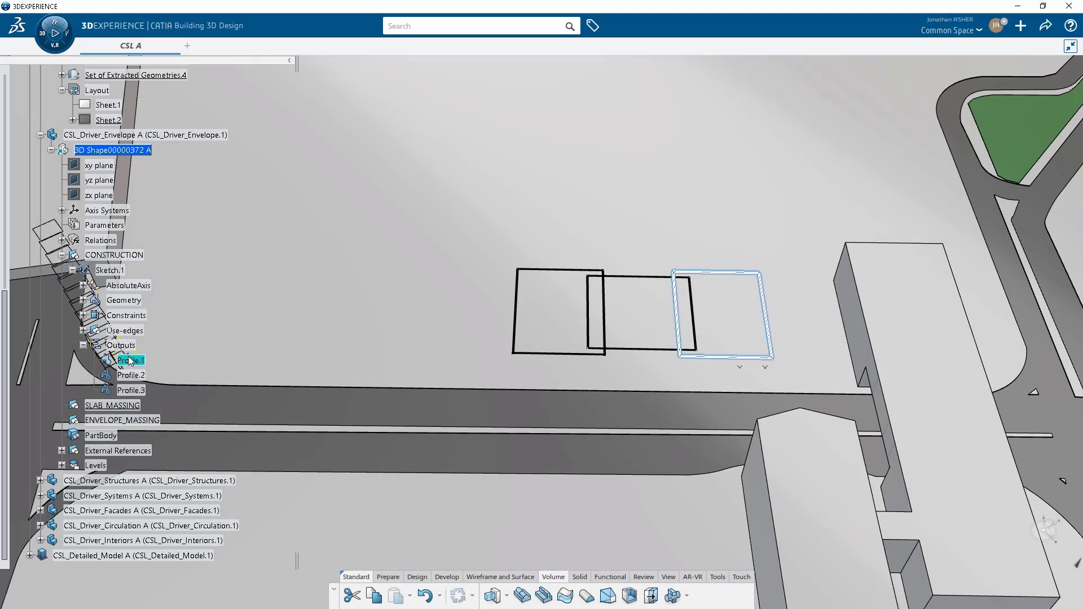
click(493, 576)
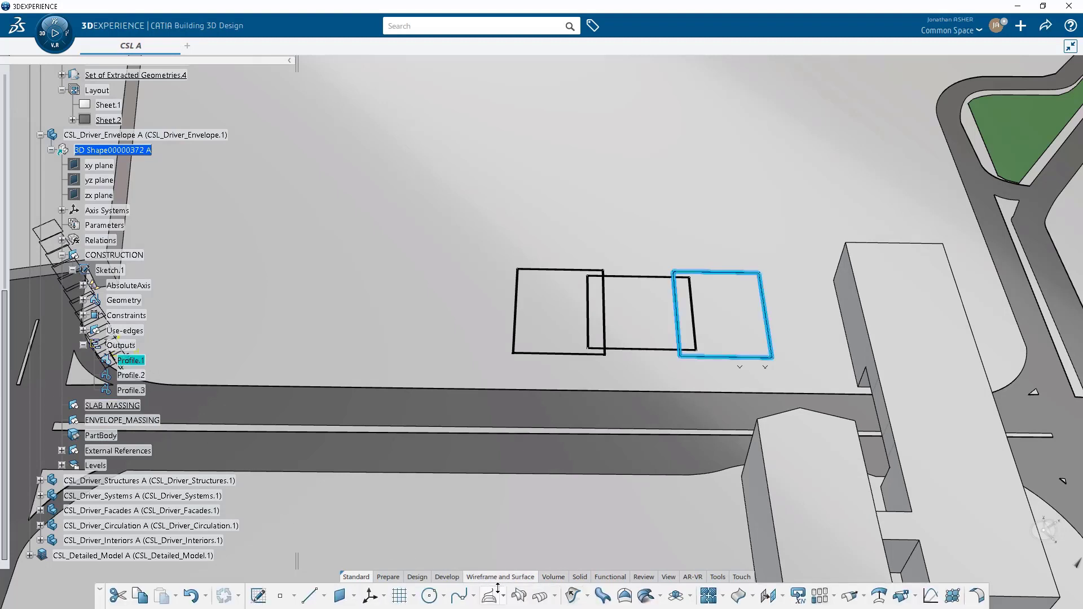
click(537, 595)
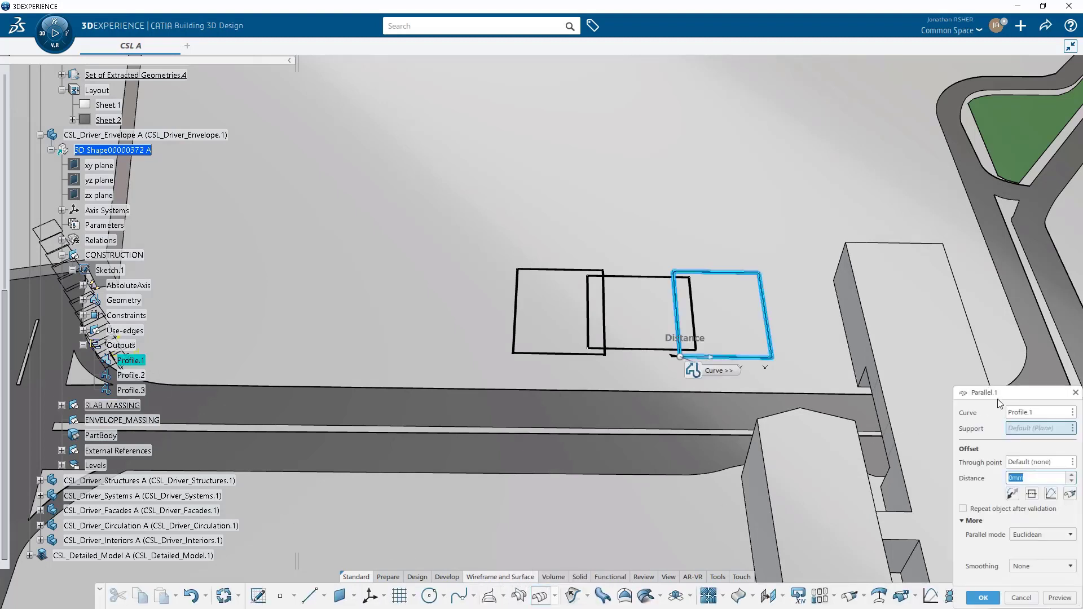
drag(997, 399, 896, 217)
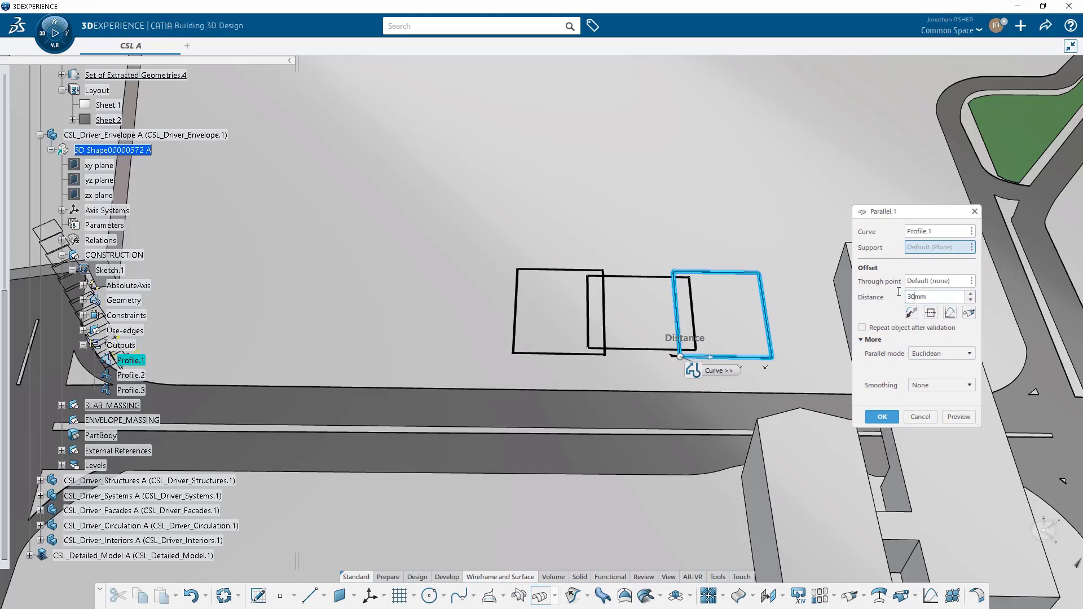
key(Return)
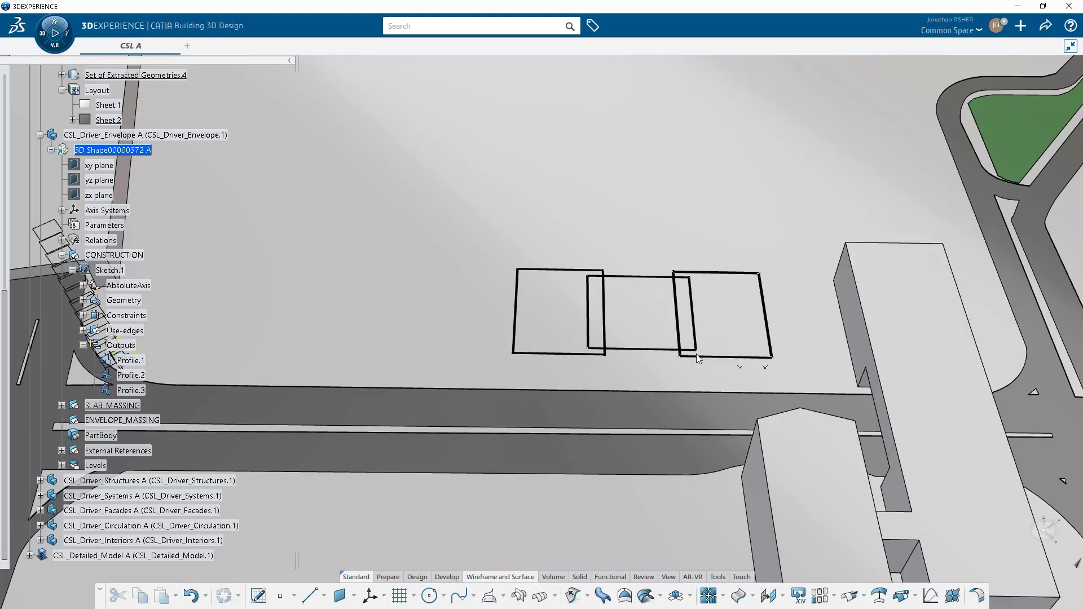
Step: Create 300 mm parallel curves of the middle rectangle (Profile.3) and the left rectangle (Profile.2)
click(649, 349)
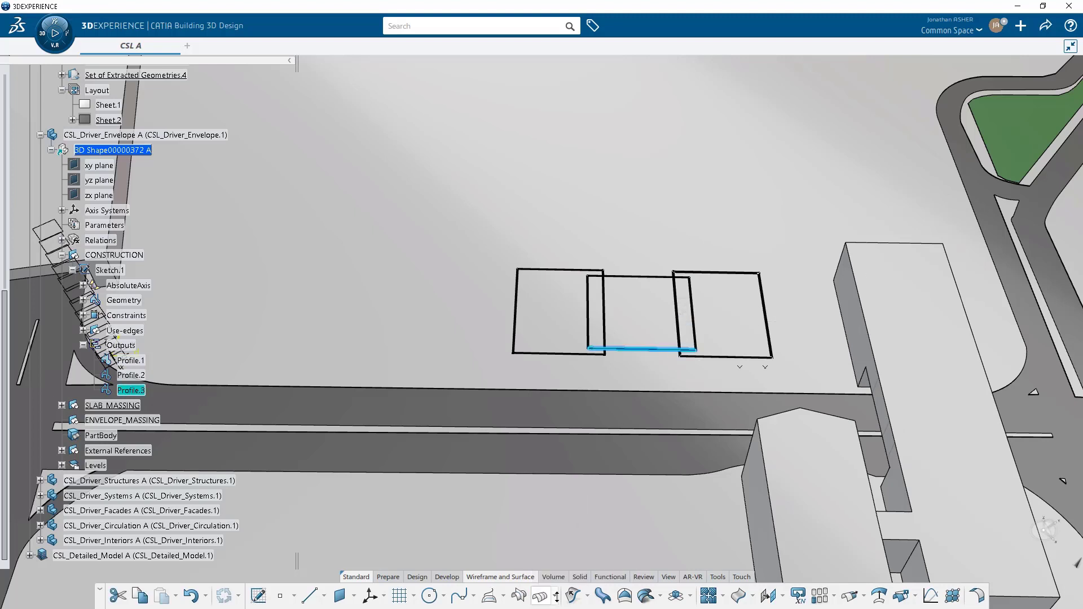
click(541, 595)
click(879, 416)
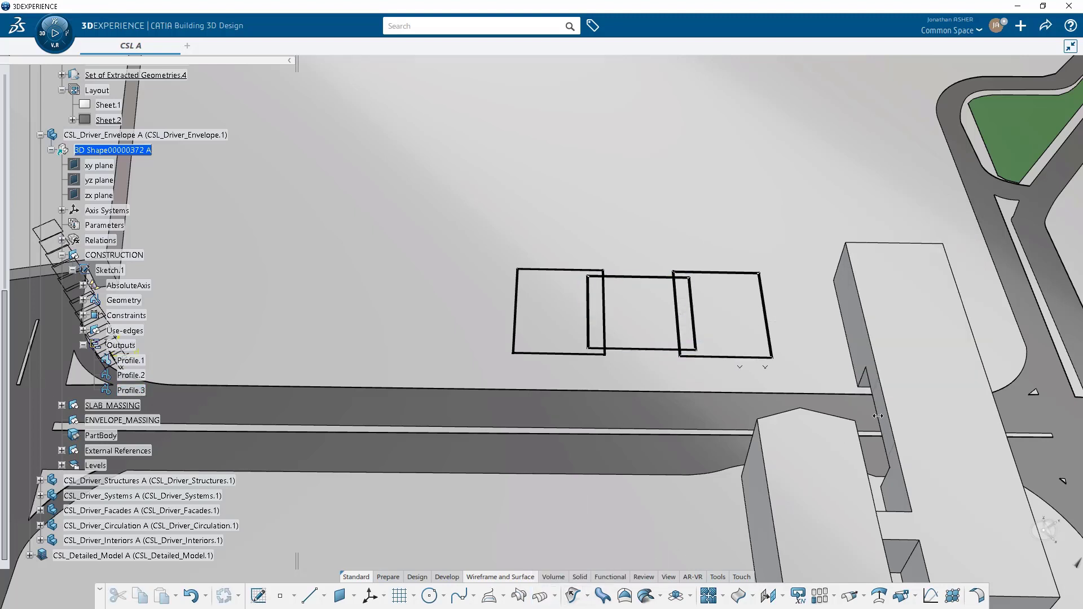
click(541, 596)
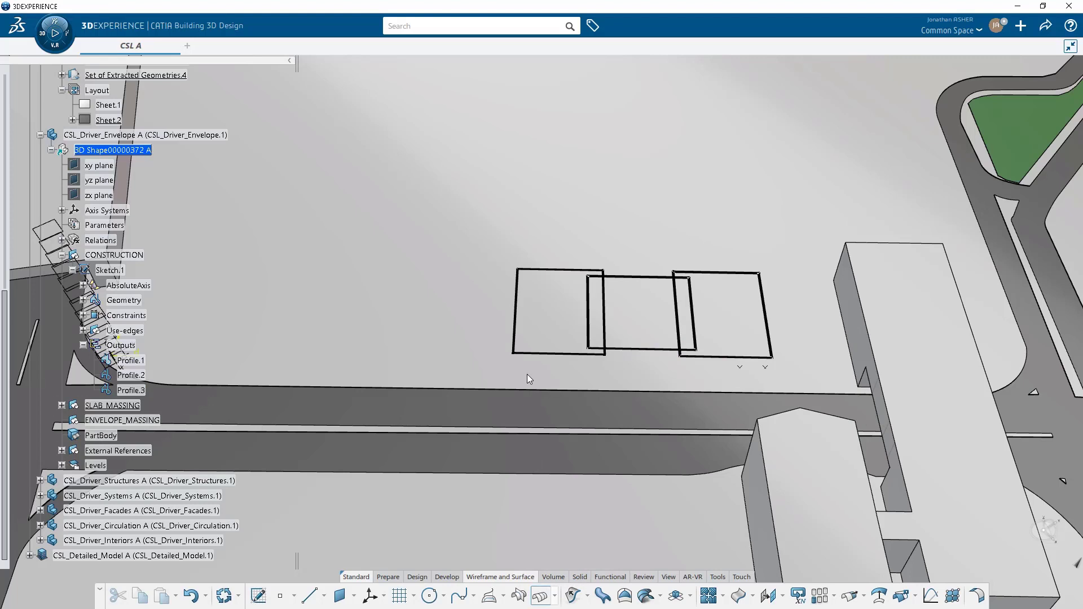
click(547, 273)
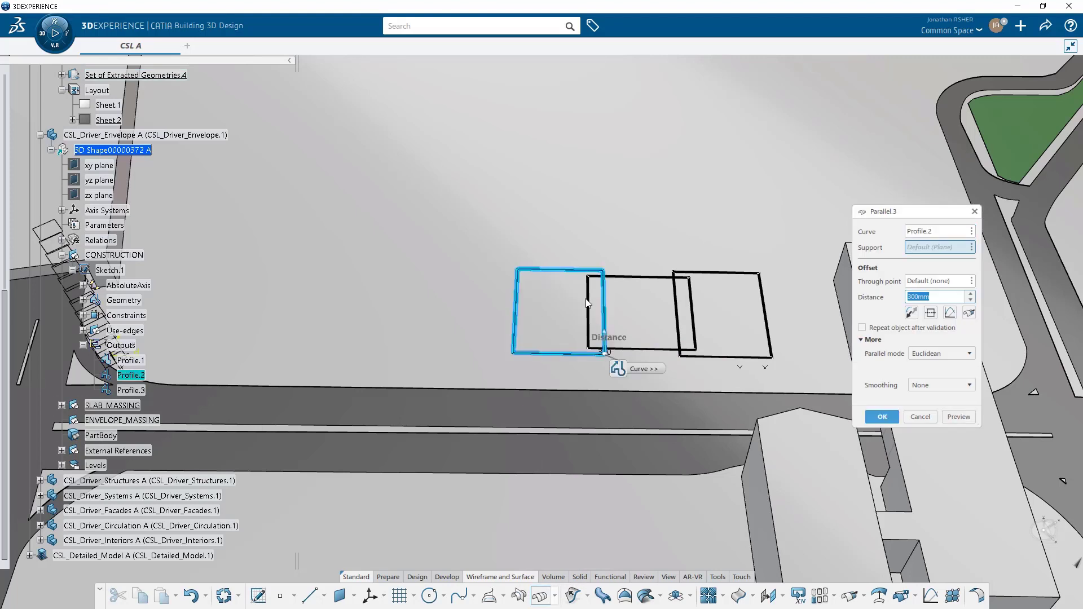
click(881, 416)
Step: Create a Volume Extrude of Parallel.1 with its first limit up to Top of Slab (Level_09)
click(554, 577)
click(493, 595)
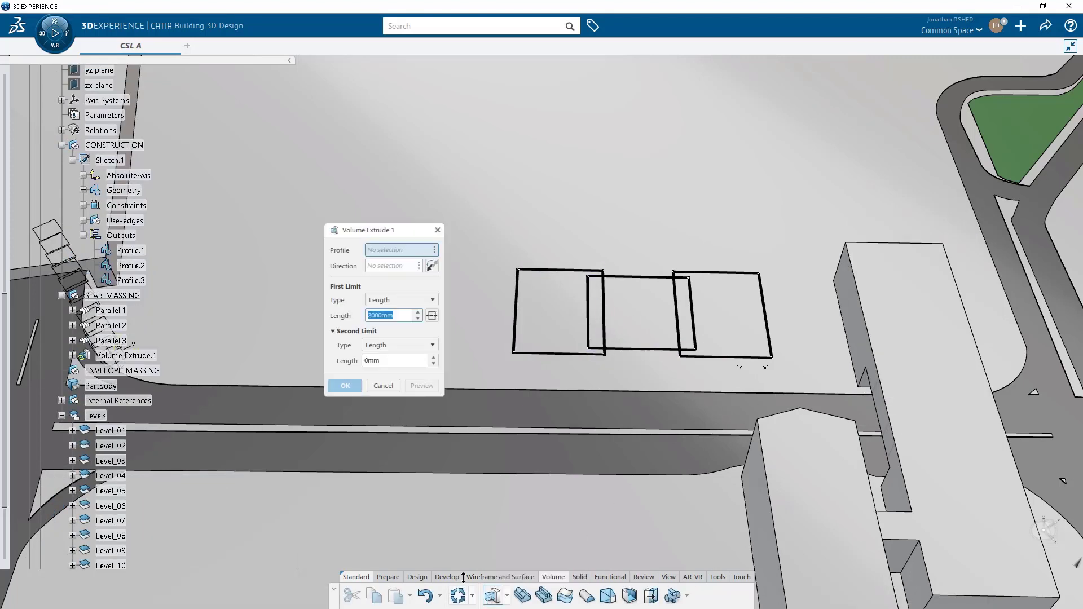
click(111, 310)
click(402, 300)
click(376, 322)
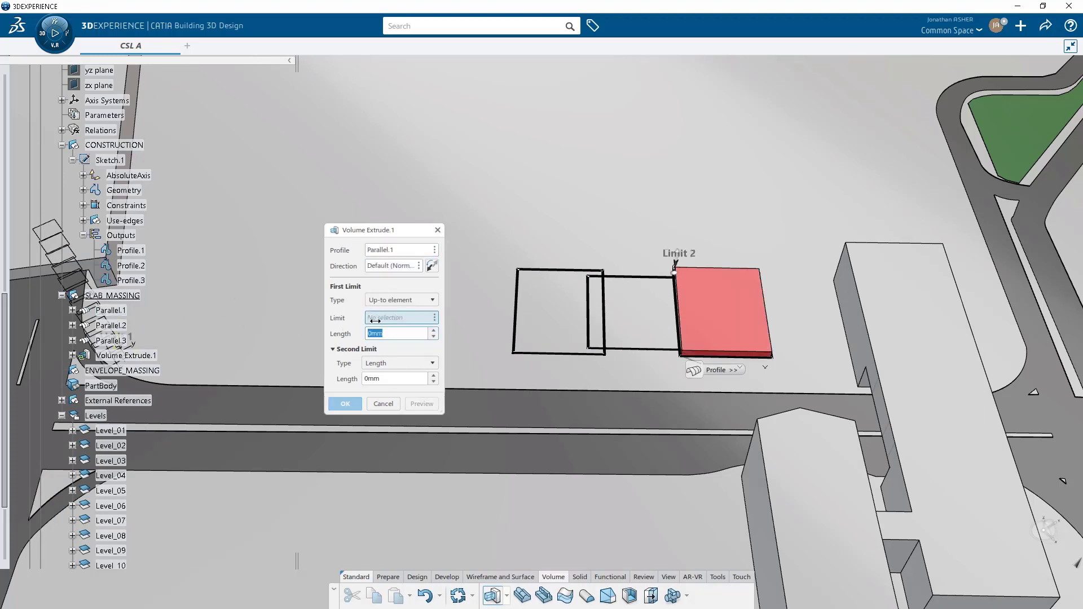
click(72, 550)
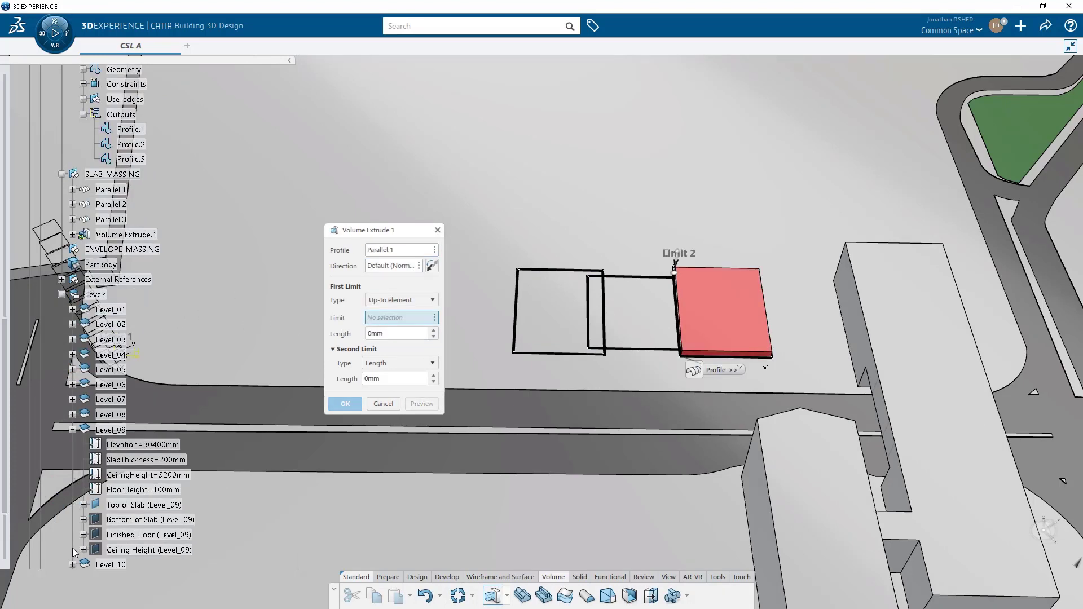
click(129, 505)
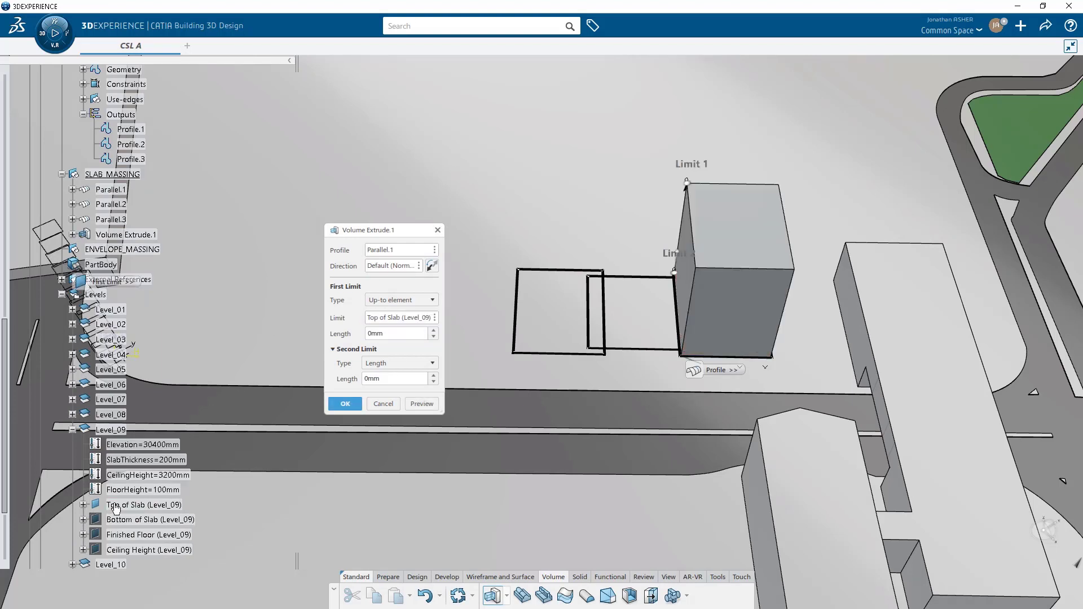
click(345, 404)
click(630, 353)
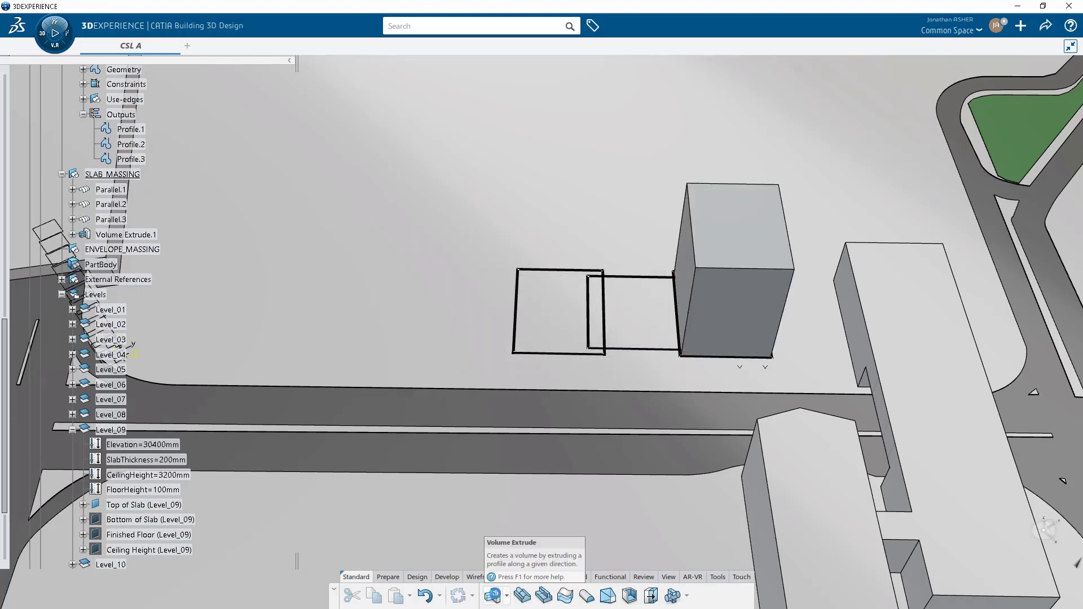
Step: Start a Volume Extrude of Parallel.2 with its first limit up to Top of Slab (Level_11)
click(493, 595)
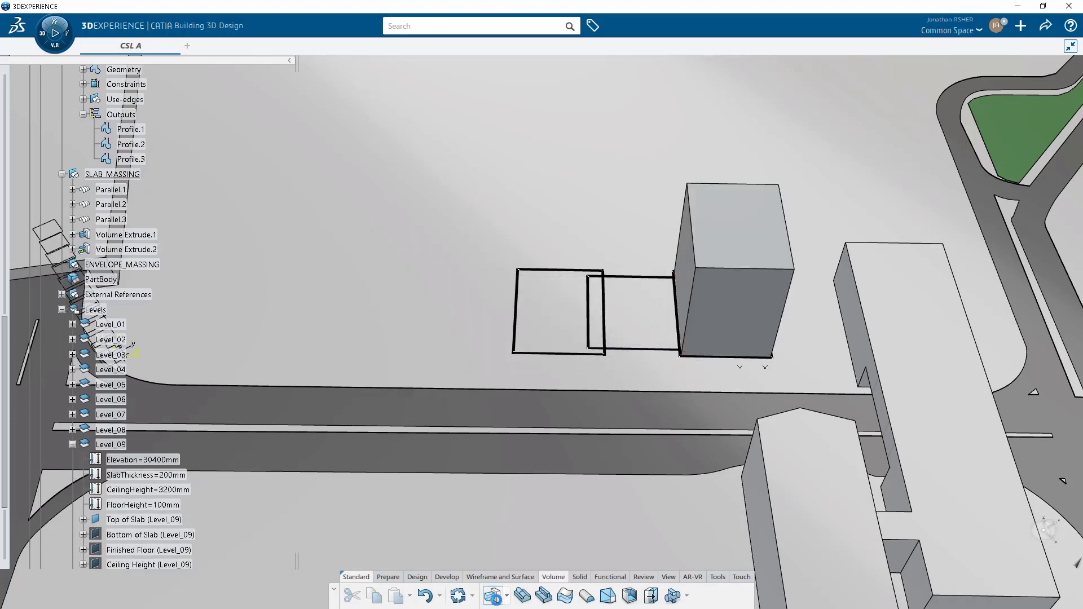
click(112, 205)
click(395, 300)
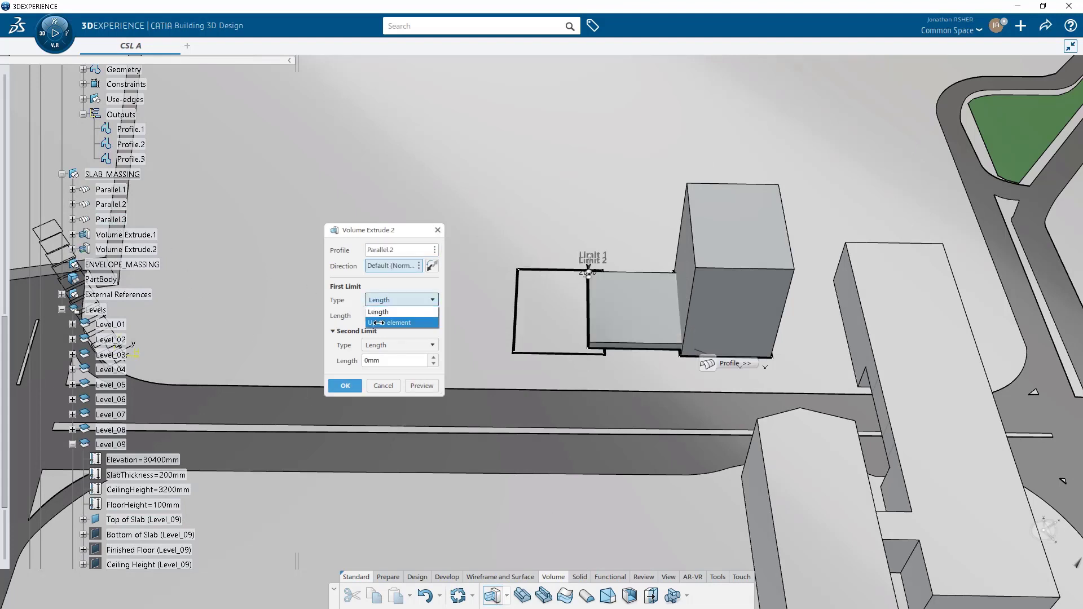
click(389, 317)
click(72, 445)
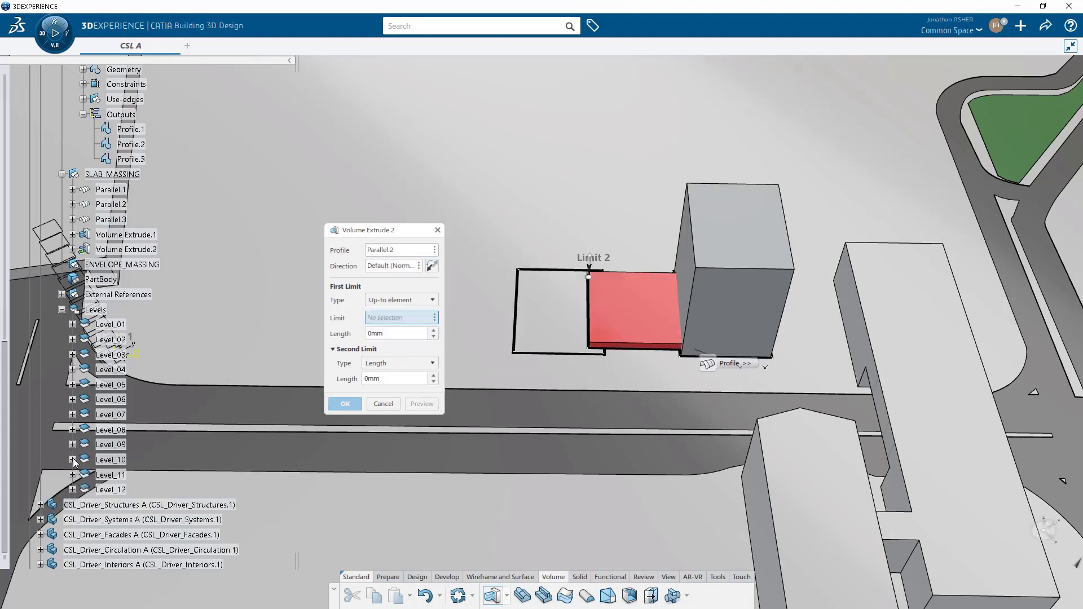
click(72, 475)
click(120, 506)
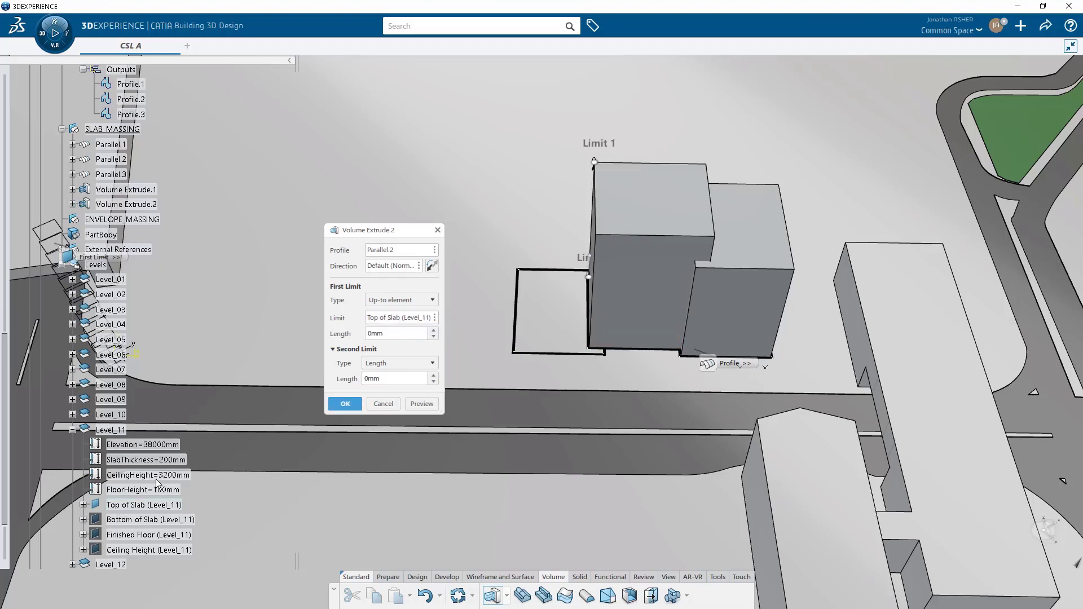
Step: Set the second limit of the middle volume up to Bottom of Slab (Level_04) and complete the extrude
click(398, 363)
click(384, 382)
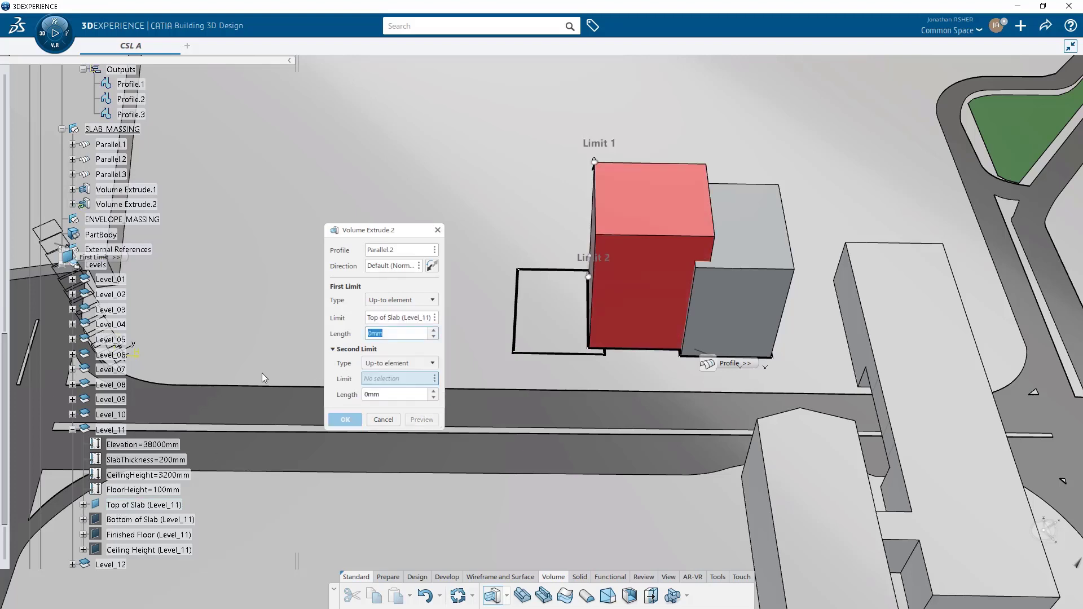
click(72, 325)
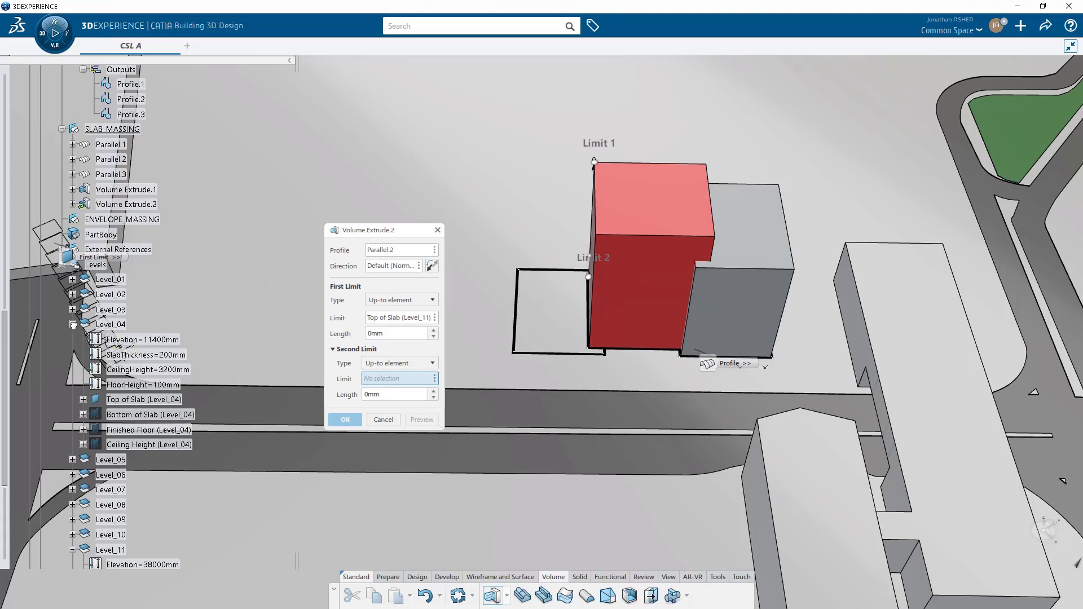
click(121, 415)
click(342, 423)
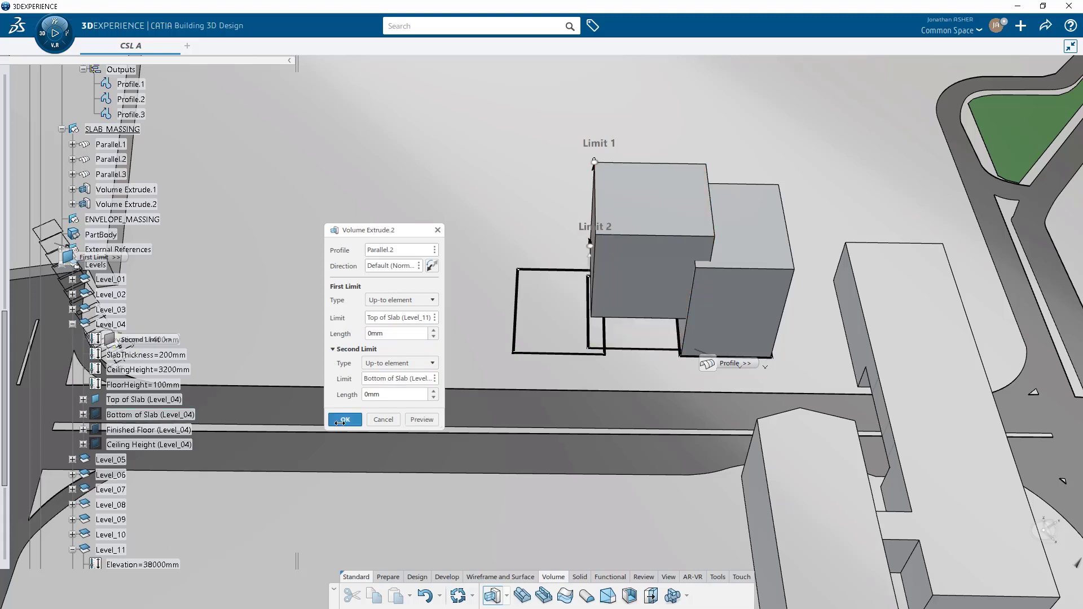
key(Return)
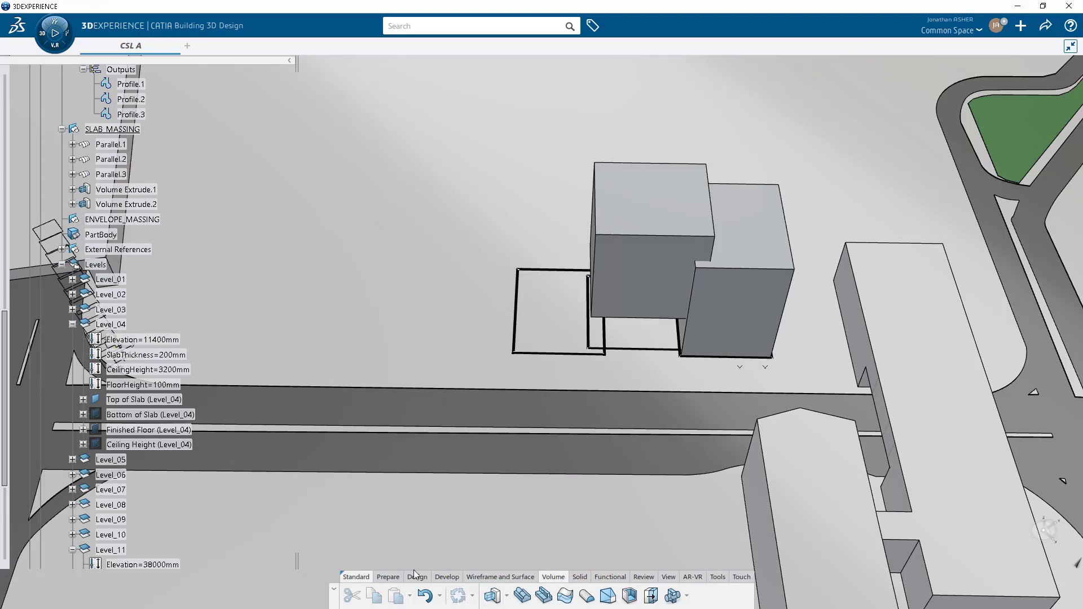
Step: Create a Volume Extrude of the left rectangle's Profile.2 with its first limit up to Top of Slab (Level_10)
click(492, 596)
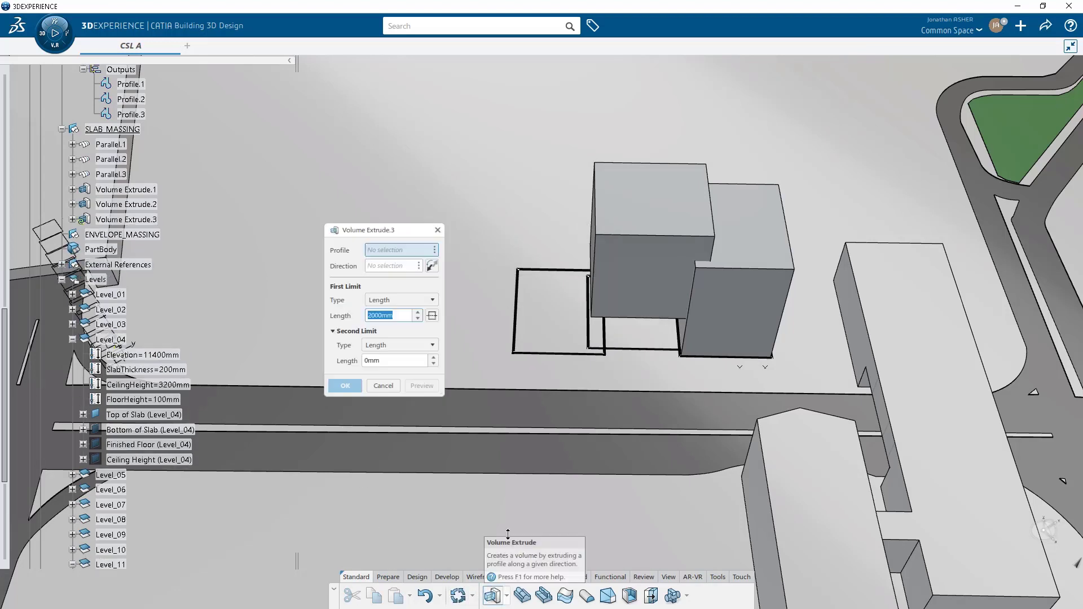
click(514, 337)
click(402, 300)
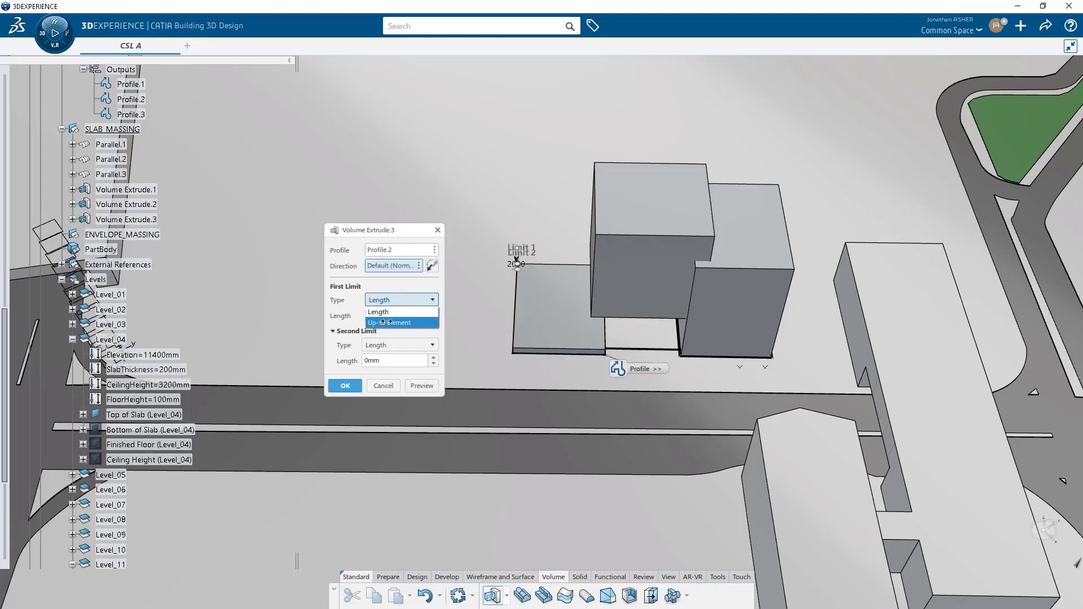
click(386, 322)
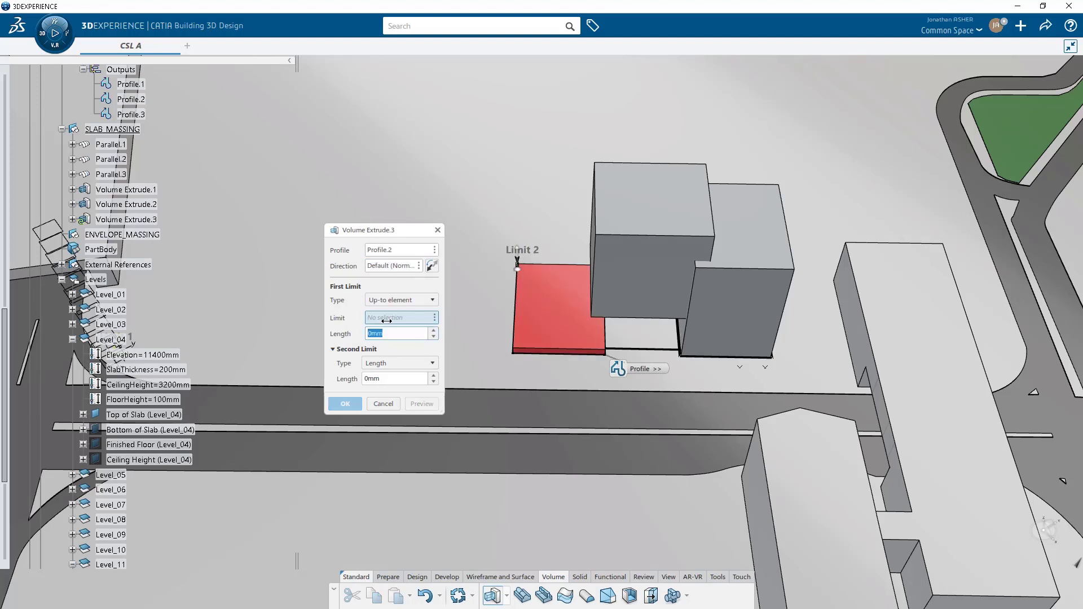
click(73, 339)
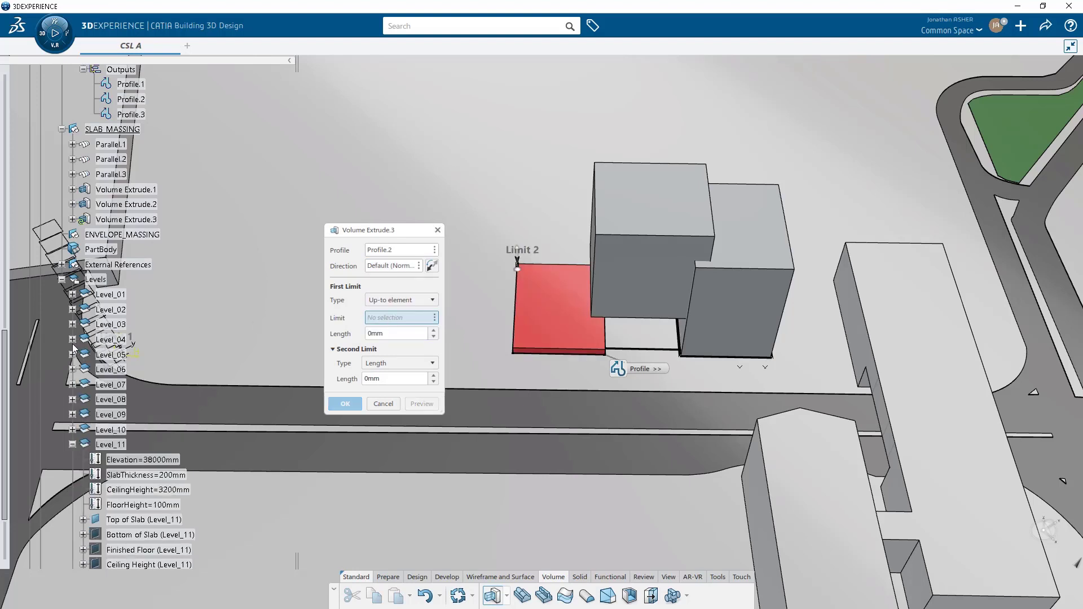
click(73, 443)
click(73, 430)
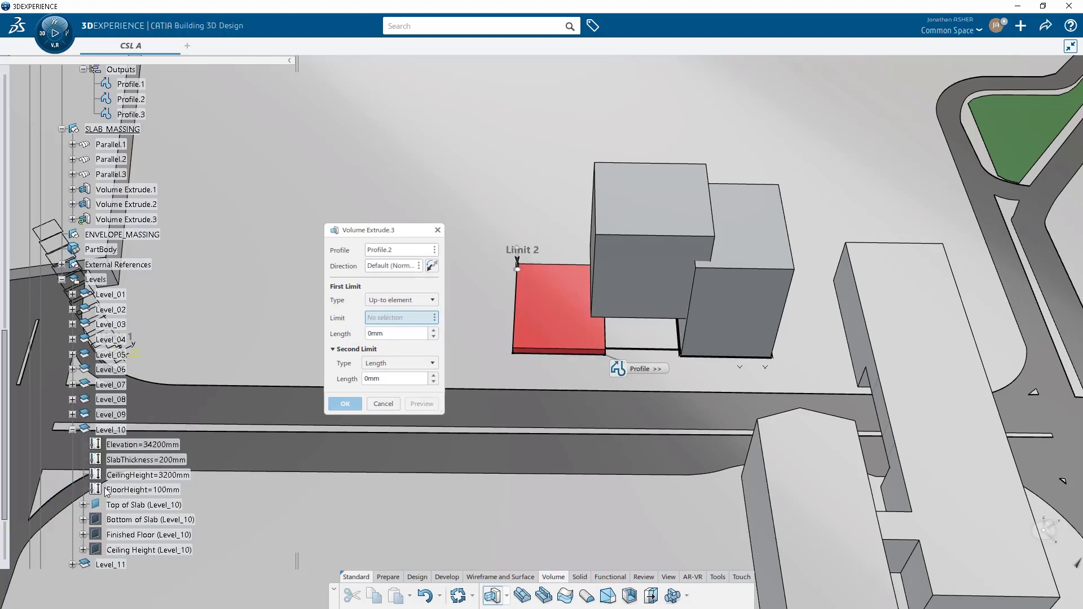
click(116, 505)
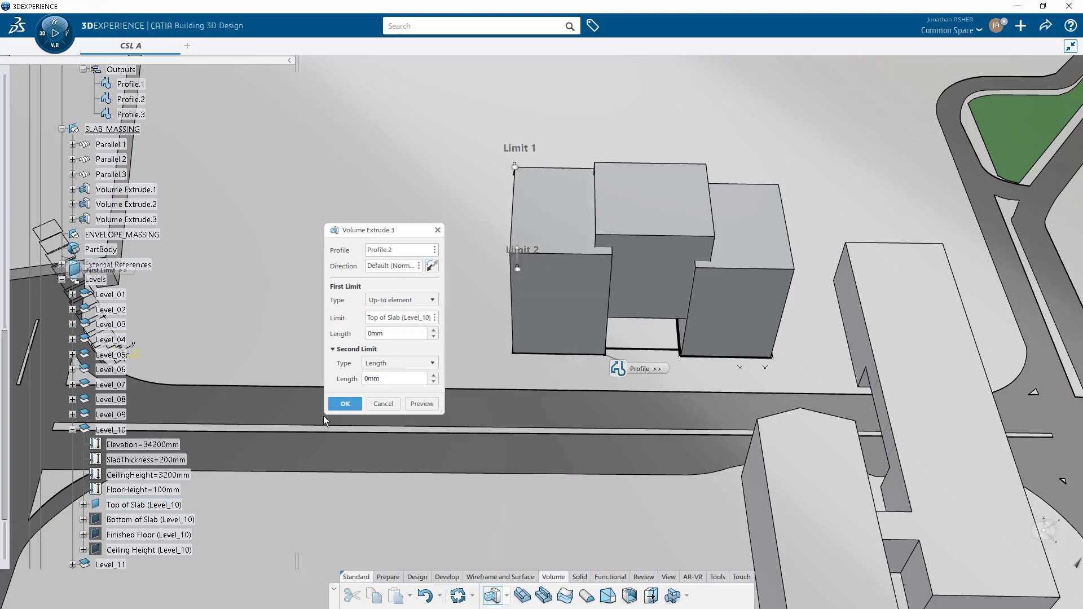
click(346, 405)
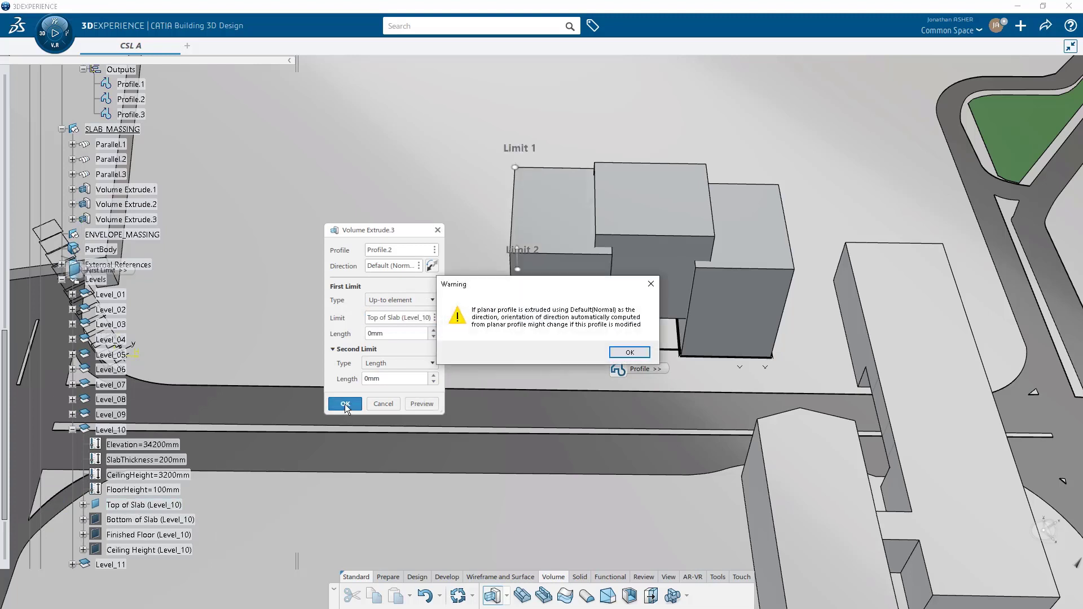
key(Return)
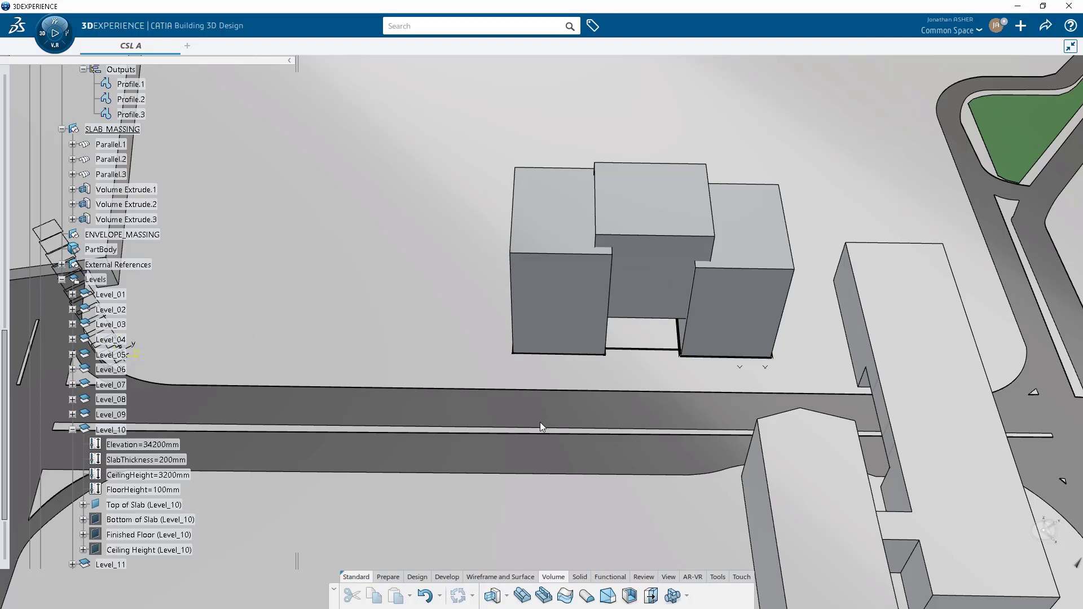
Step: Show CSL_DESIGN_CONCEPTS under the reference models to compare it with the three volumes, and hide it again
middle_drag(540, 422, 478, 338)
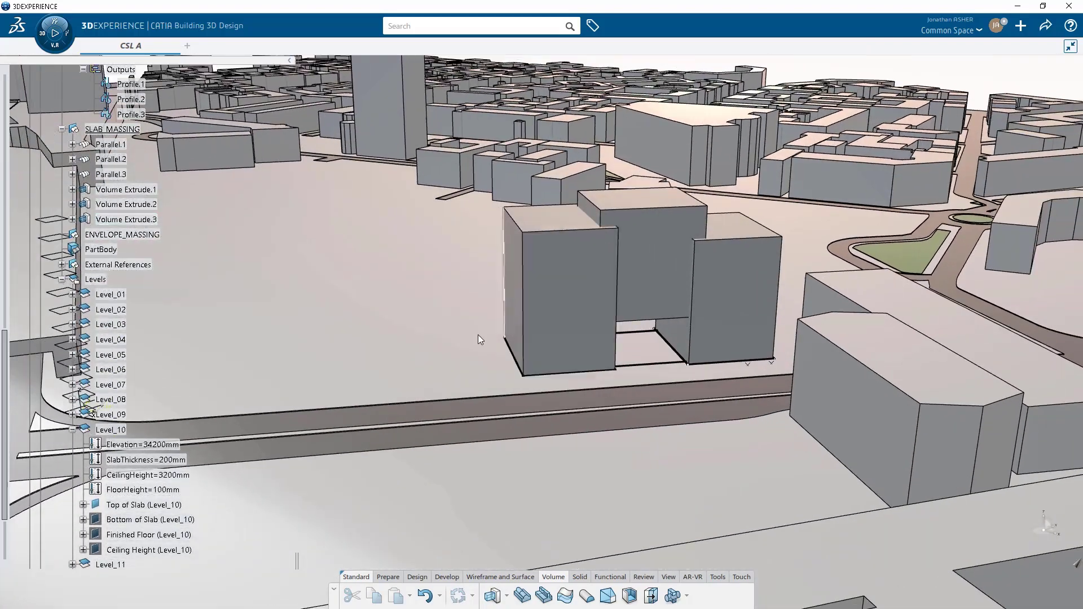
scroll(102, 315, up, 10)
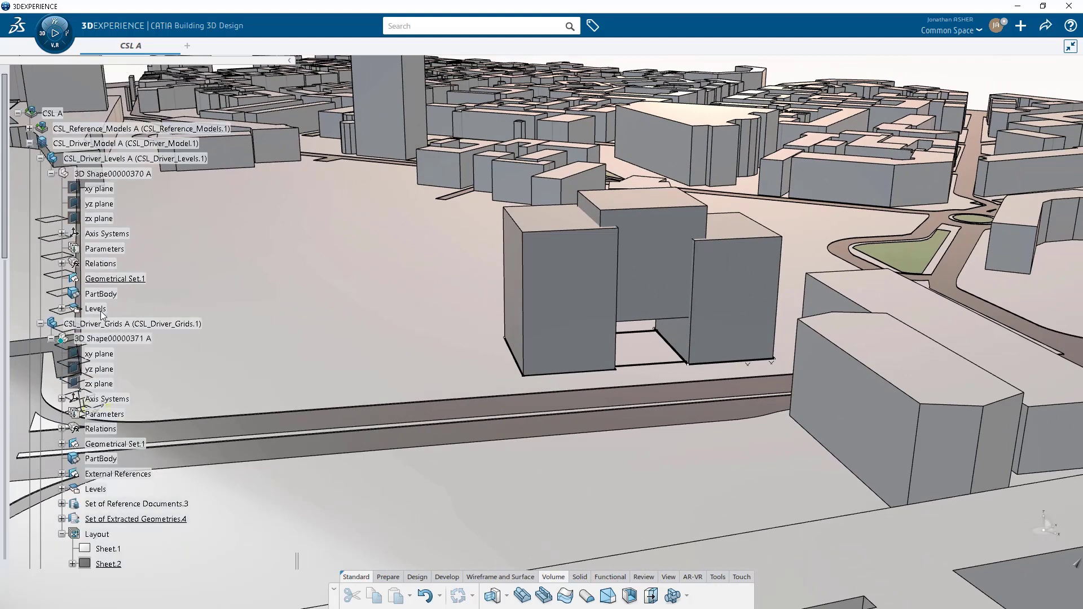
scroll(102, 315, up, 3)
click(30, 184)
click(40, 199)
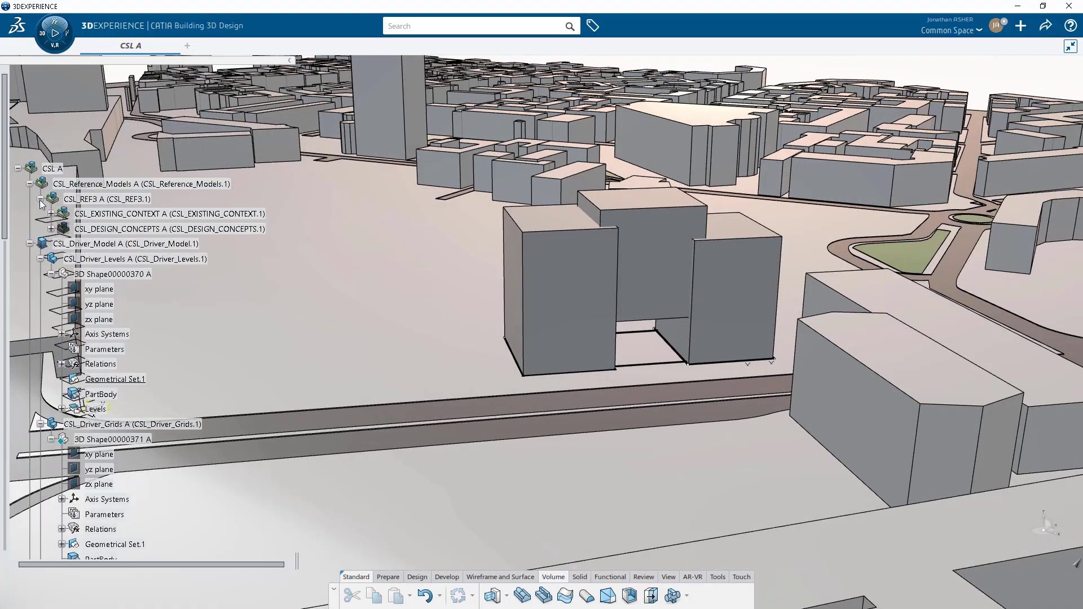
right_click(90, 230)
key(h)
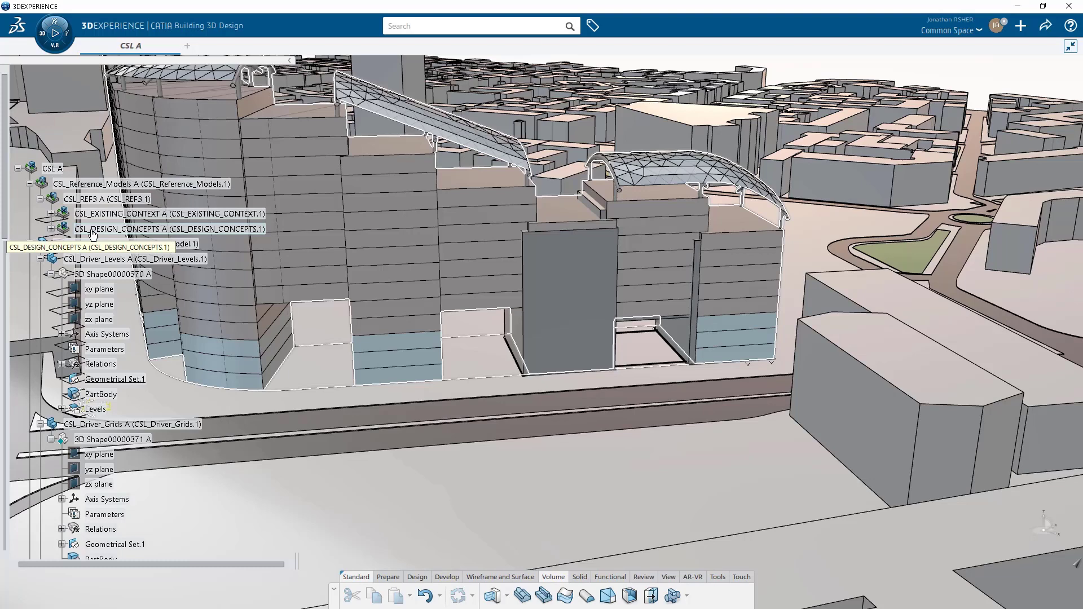
right_click(93, 235)
key(h)
click(29, 184)
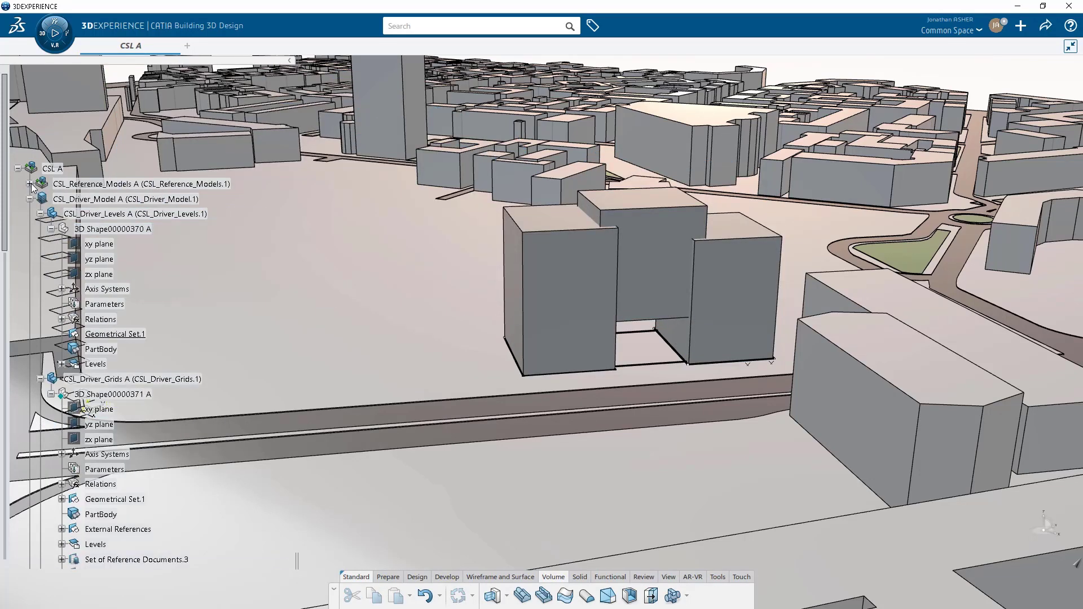
Step: Add Volume Extrude.2 to Volume Extrude.1 with an Add volume operation in SLAB_MASSING
scroll(80, 387, down, 10)
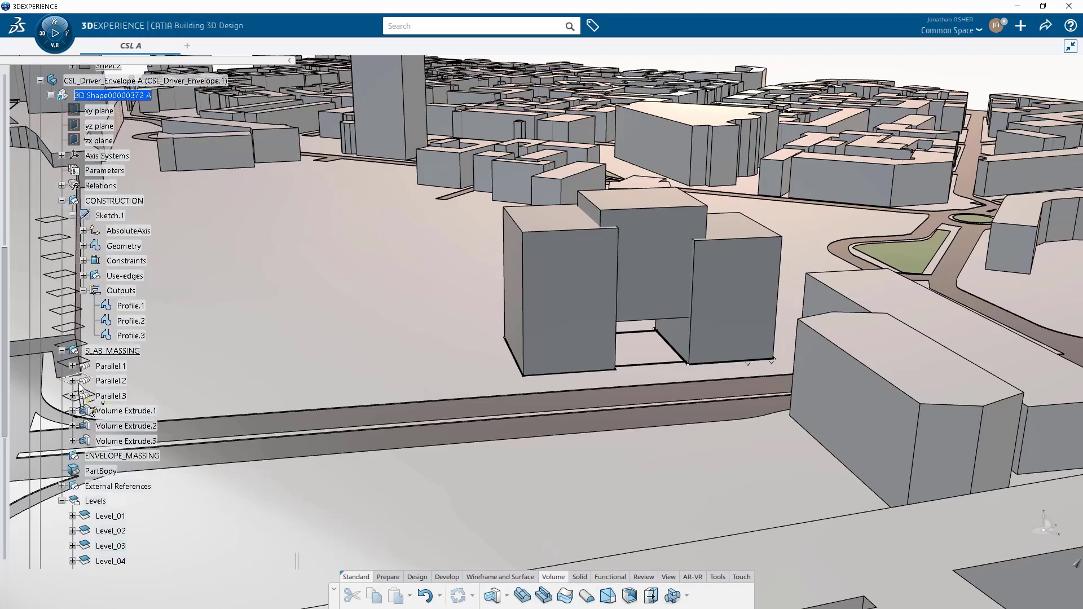
scroll(79, 389, down, 3)
click(111, 300)
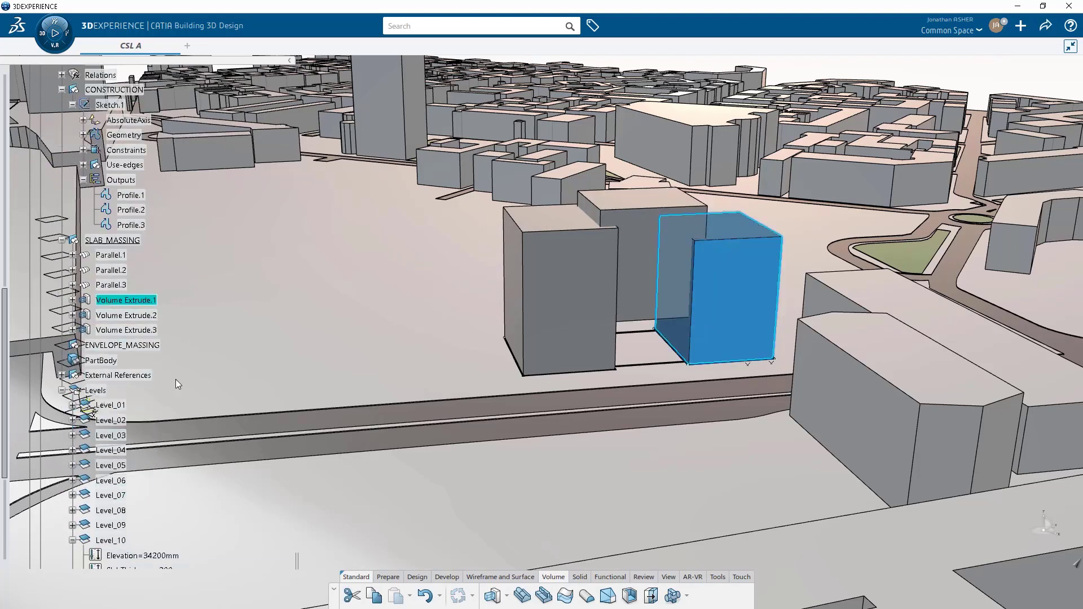
click(673, 596)
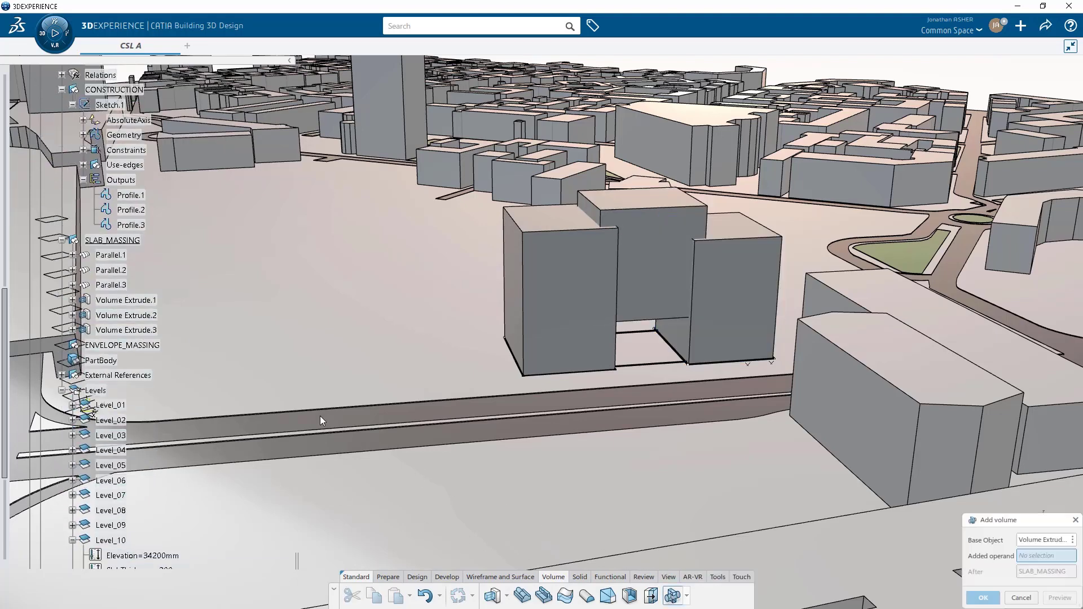
click(136, 316)
click(983, 598)
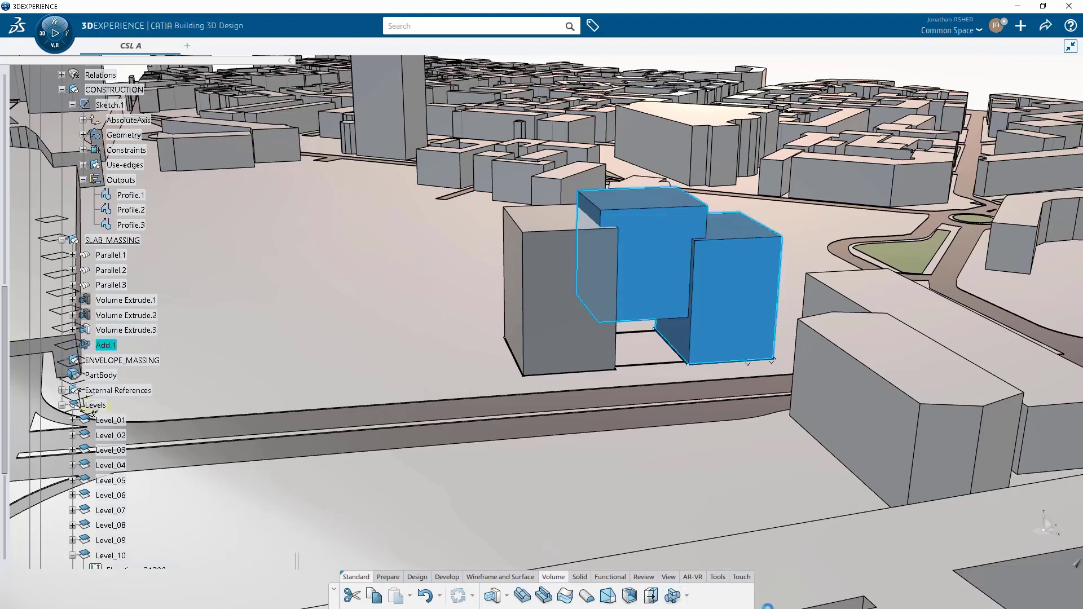
Step: Add Volume Extrude.3 to Add.1 so all three slab volumes are merged into one
click(673, 596)
drag(1010, 519, 346, 358)
click(140, 330)
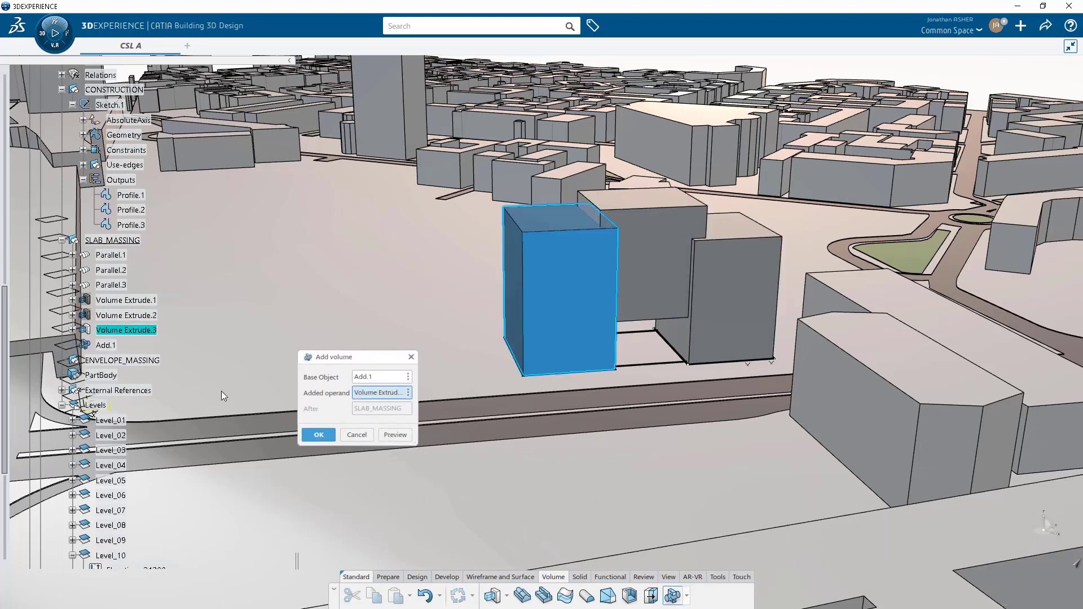
click(319, 434)
Step: Make ENVELOPE_MASSING the work object and copy the three volume extrudes and both Add features from SLAB_MASSING into it
click(195, 363)
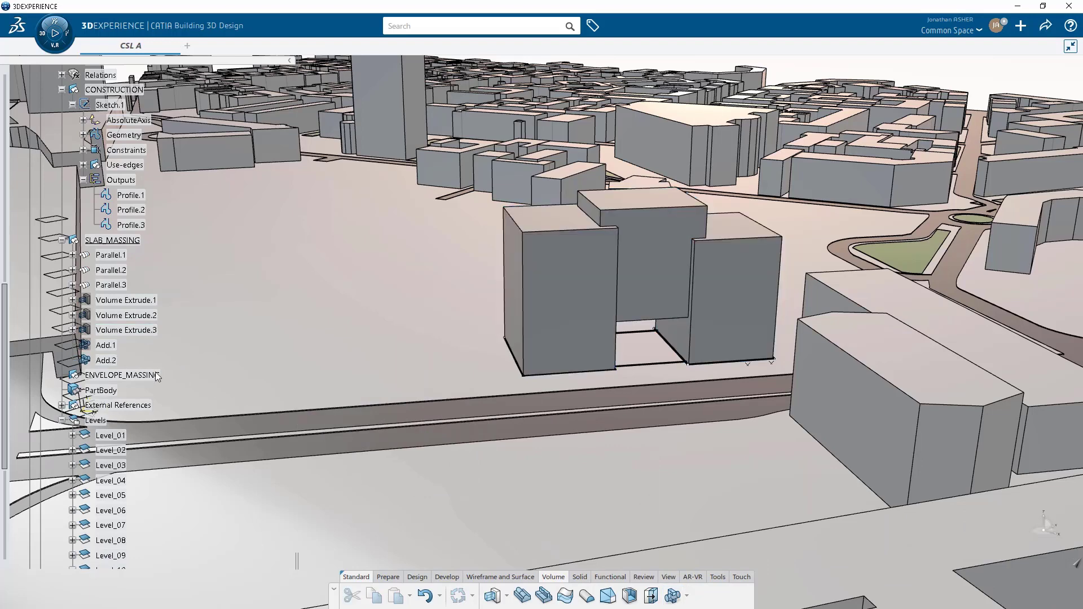
click(134, 376)
click(173, 336)
click(125, 300)
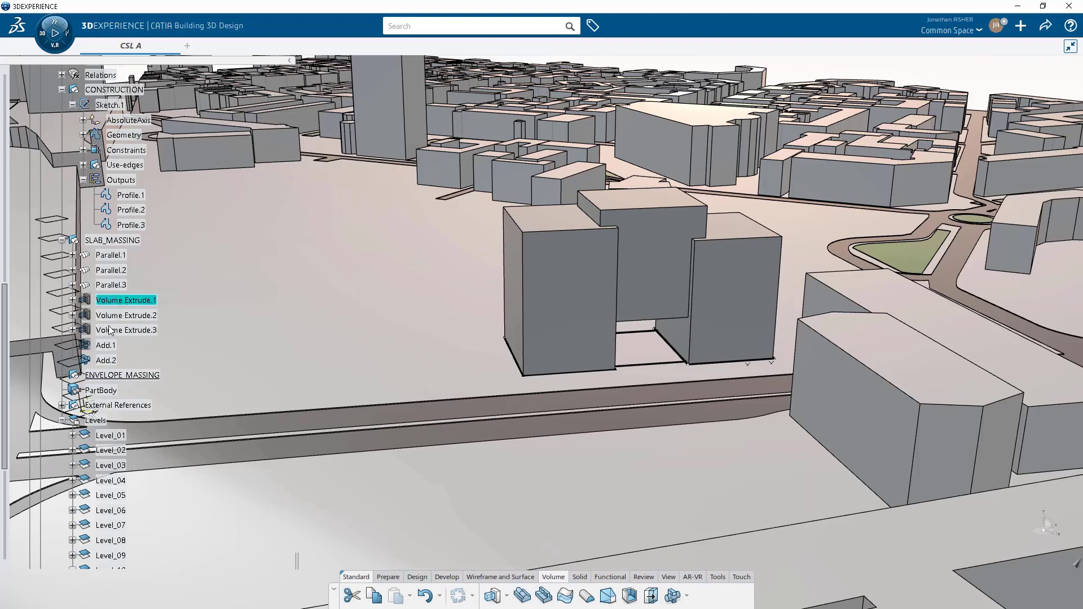
shift+click(103, 360)
right_click(103, 360)
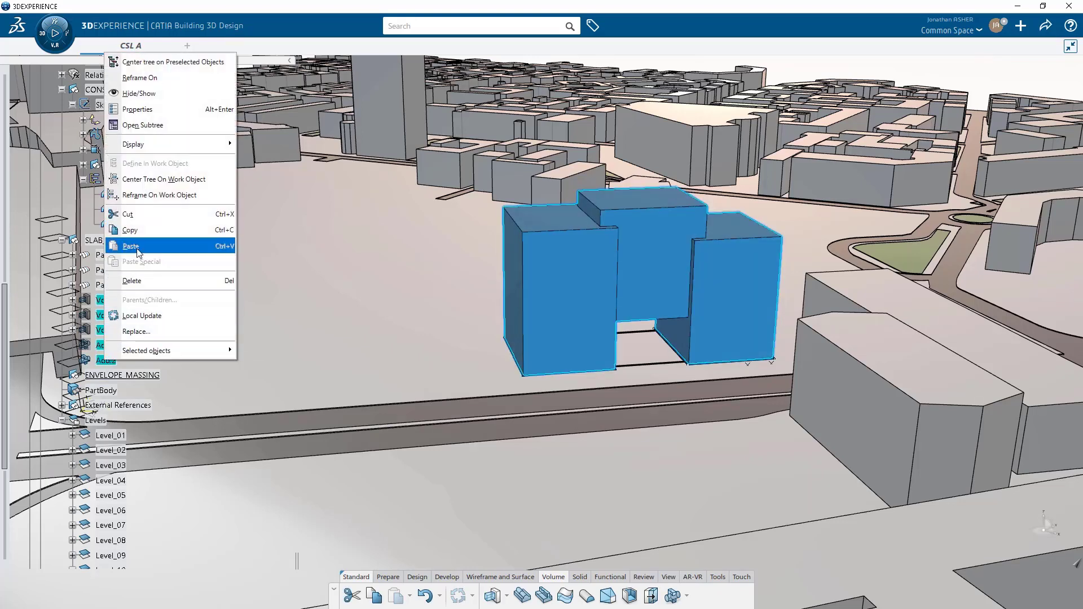
click(142, 232)
click(118, 377)
right_click(118, 377)
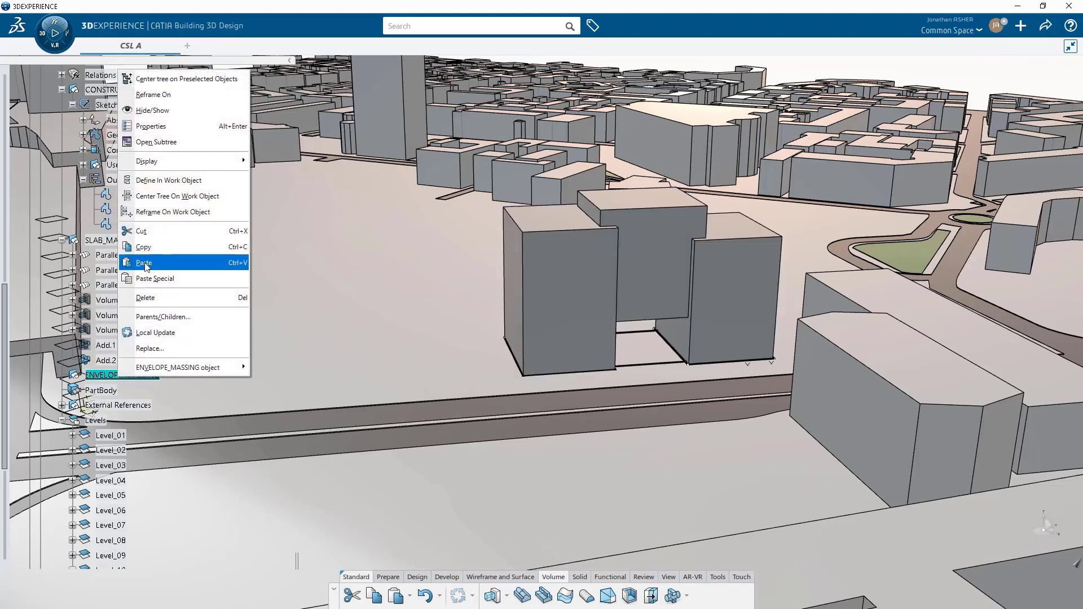
click(145, 263)
click(62, 375)
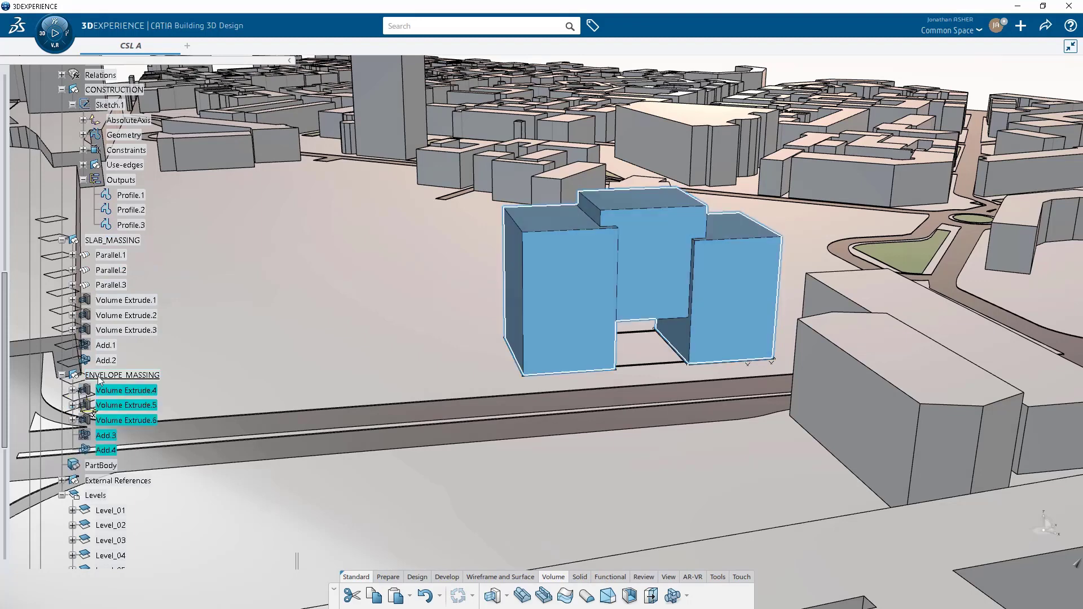
Step: Edit the inputs of ENVELOPE_MASSING, replacing Parallel.1 with Profile.1 and Parallel.2 with Profile.3
click(107, 376)
right_click(109, 379)
mouse_move(165, 368)
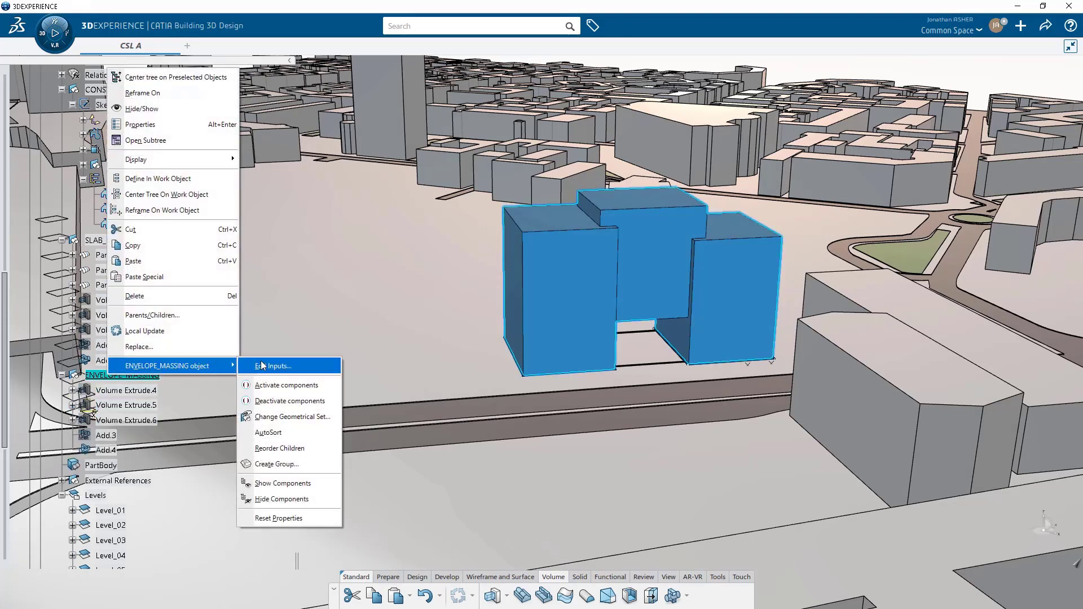
click(282, 365)
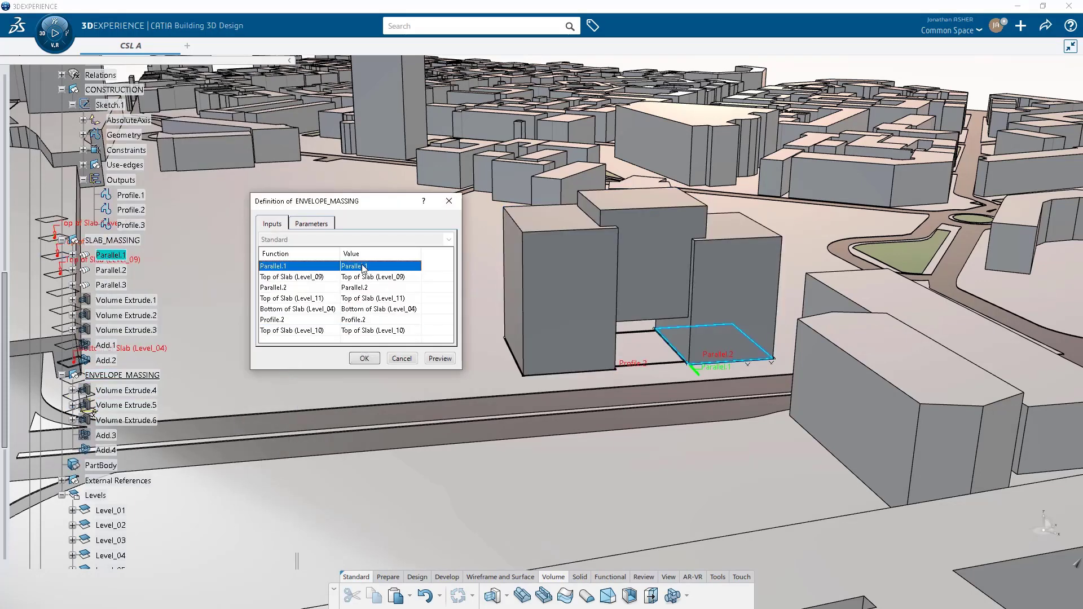
click(128, 196)
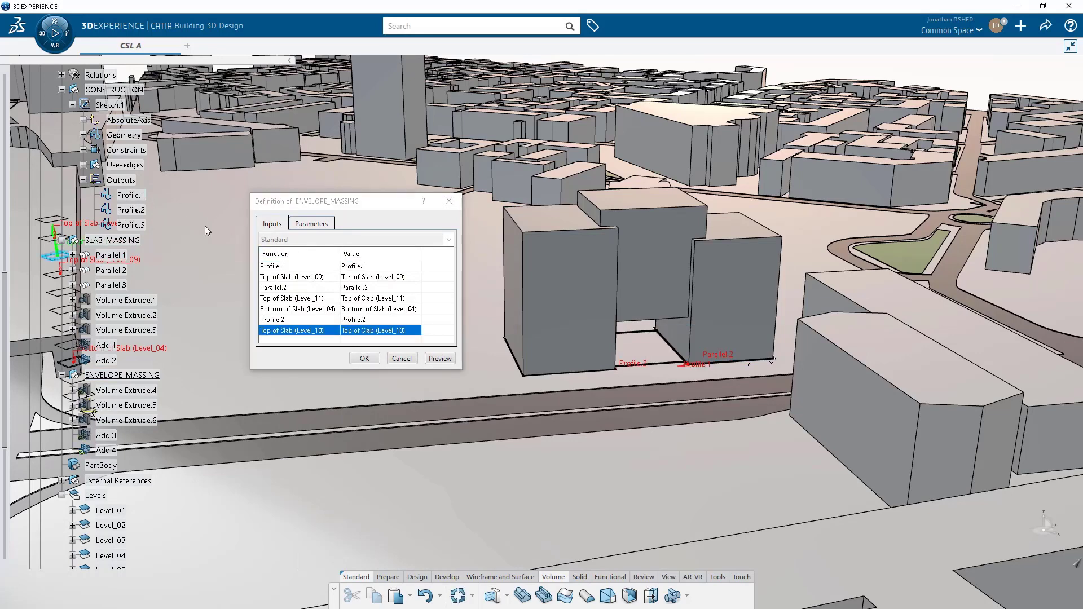
click(350, 288)
click(129, 225)
click(130, 210)
click(361, 355)
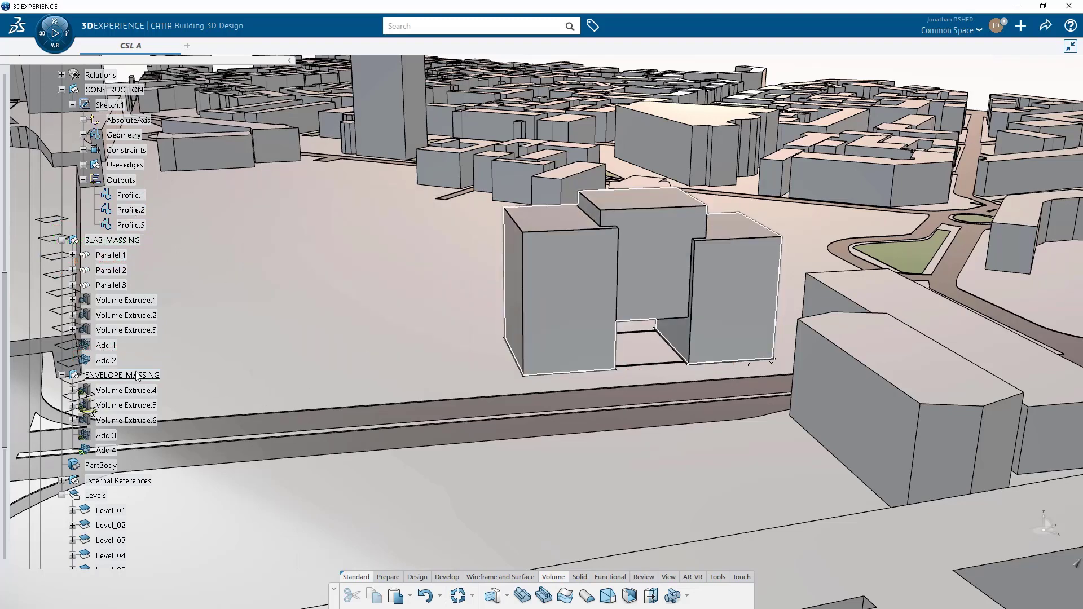
Step: Hide ENVELOPE_MASSING and check the slab volumes against the footprint lines around the ground-level opening
right_click(137, 376)
click(213, 329)
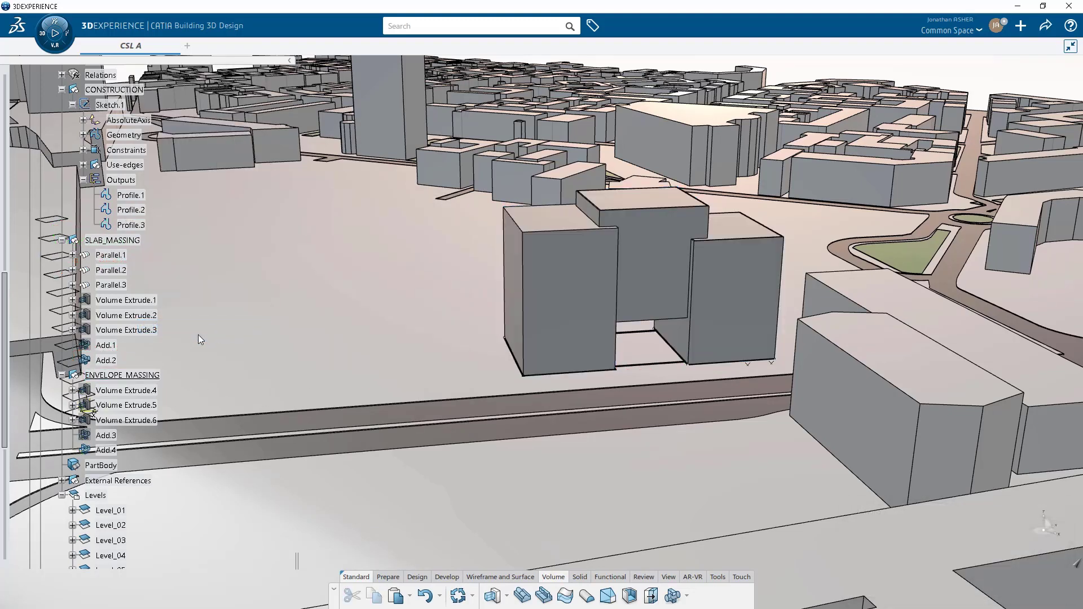
right_click(143, 377)
click(213, 328)
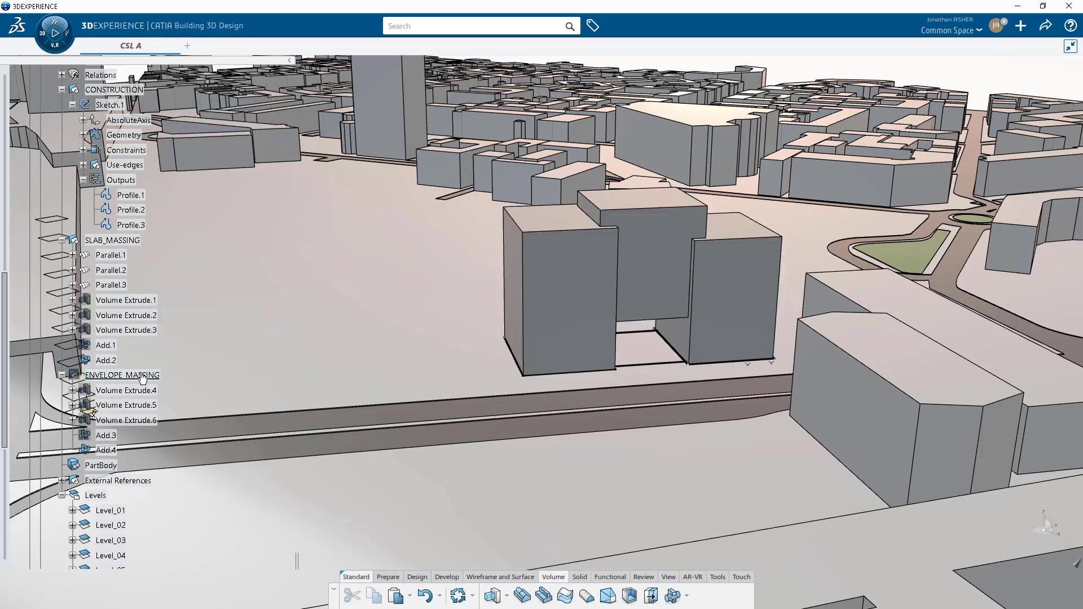
middle_drag(564, 378, 461, 352)
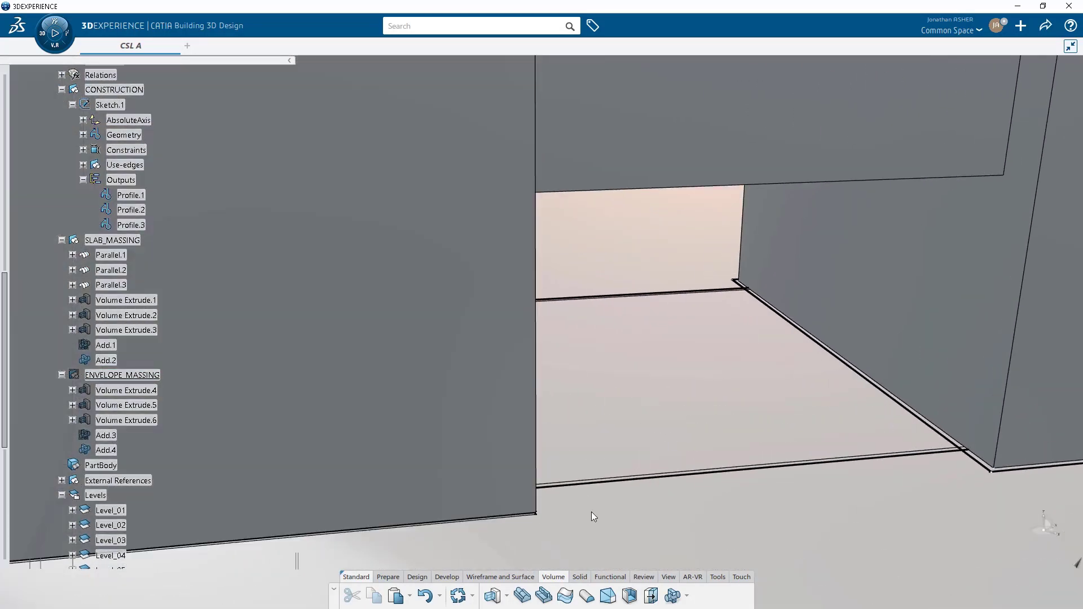
middle_drag(591, 512, 527, 434)
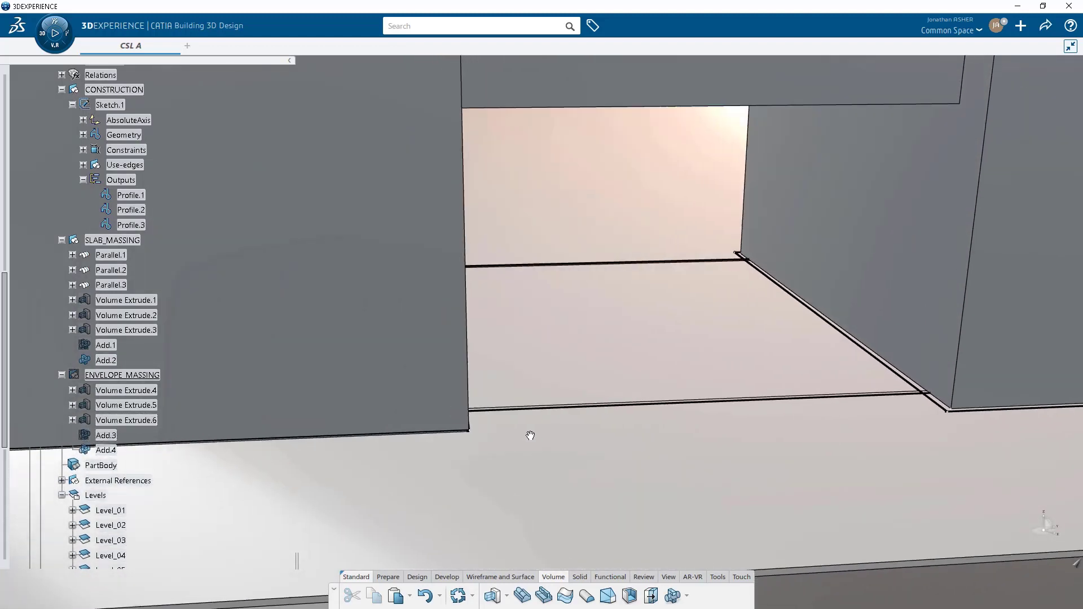
right_click(127, 376)
click(195, 378)
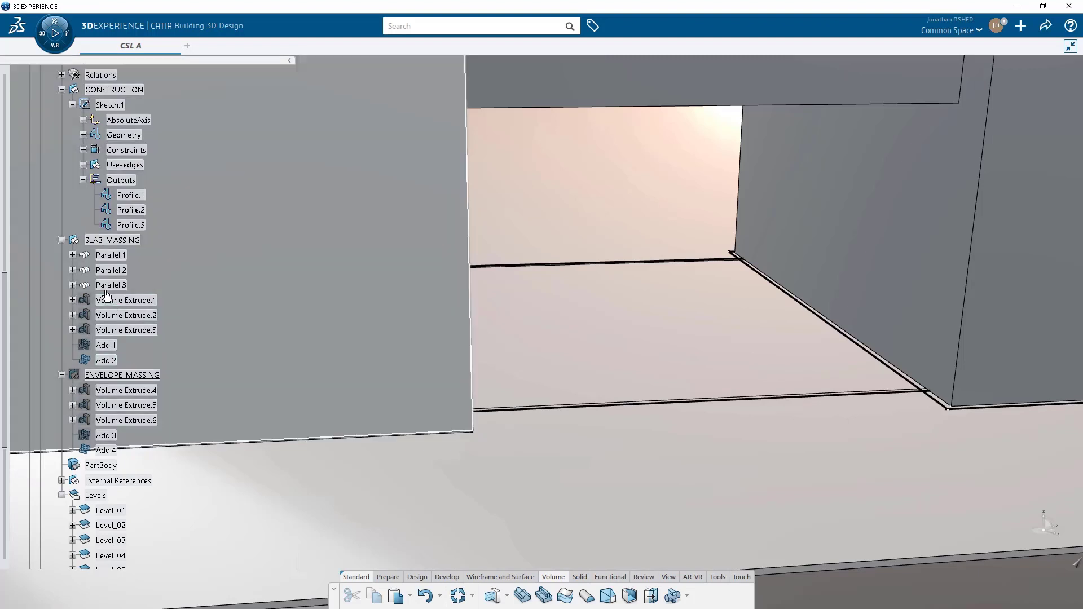
Step: Change the profile of Volume Extrude.3 in SLAB_MASSING to Parallel.3
click(117, 334)
double_click(117, 333)
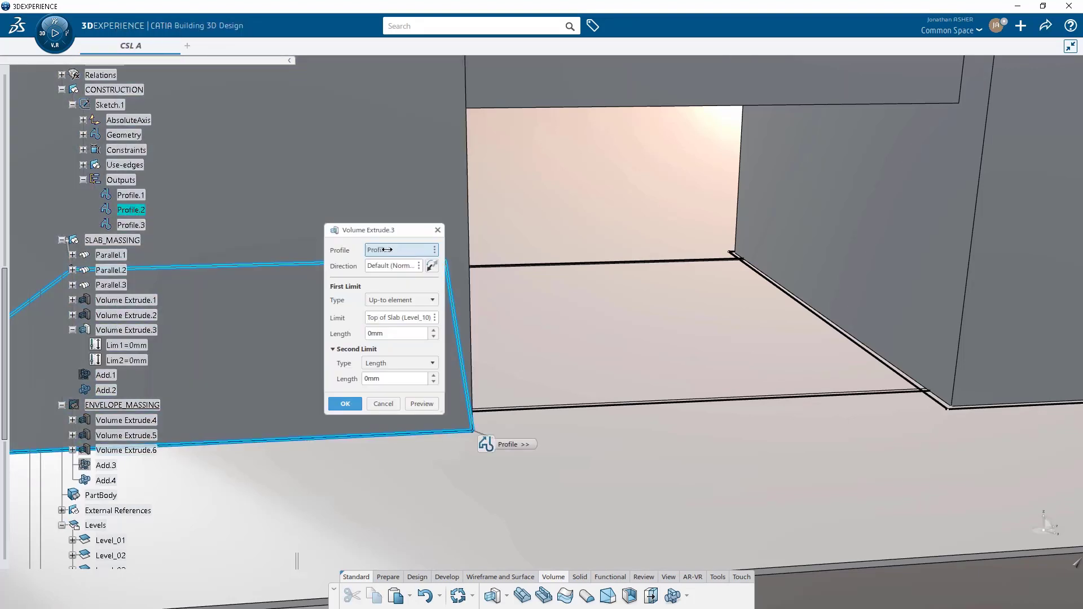
click(110, 285)
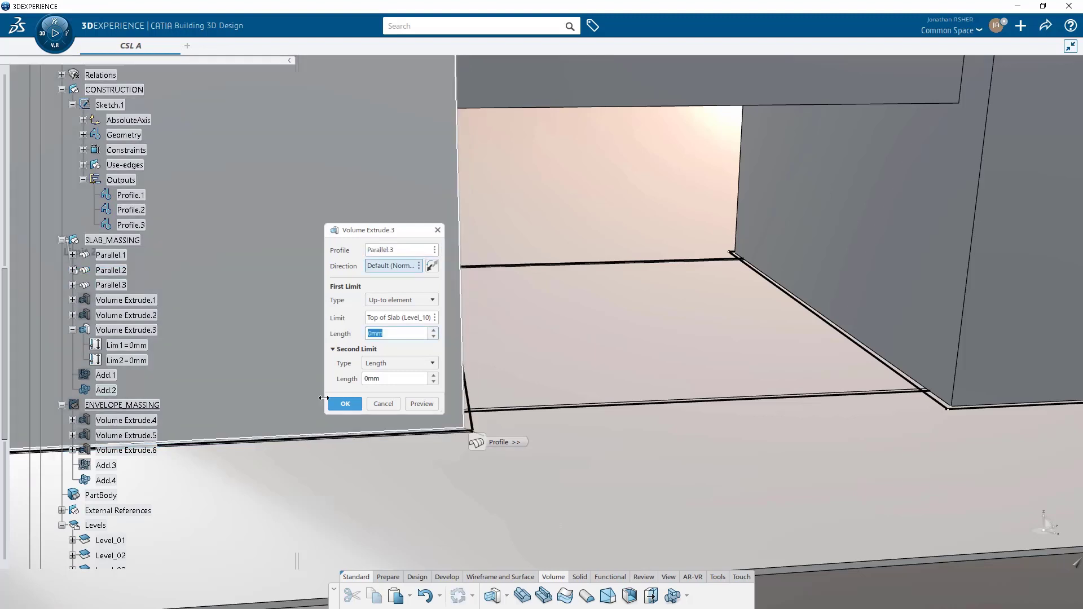
click(629, 353)
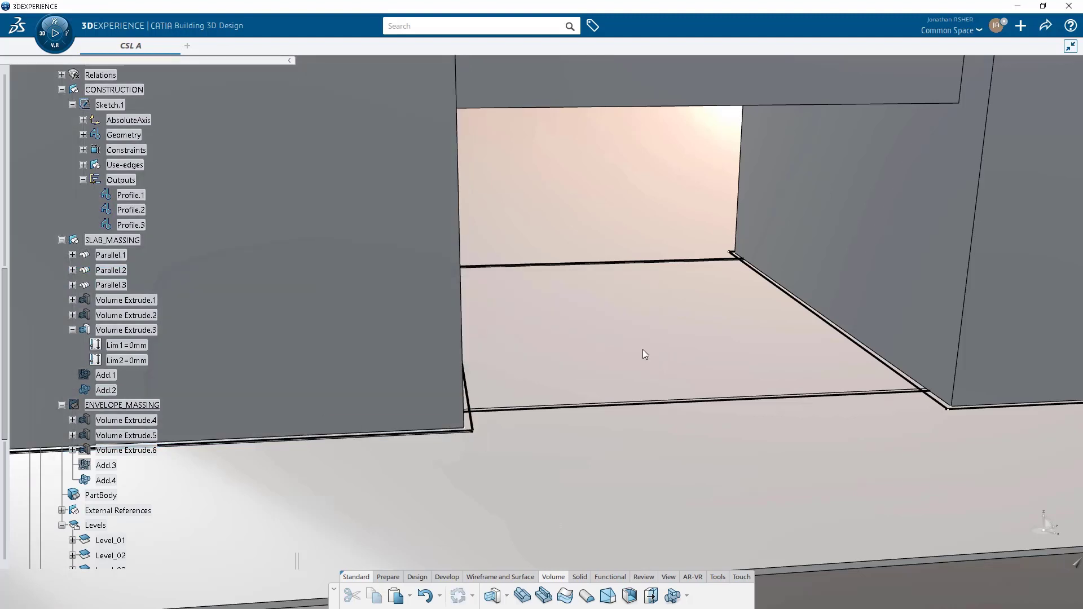
click(73, 330)
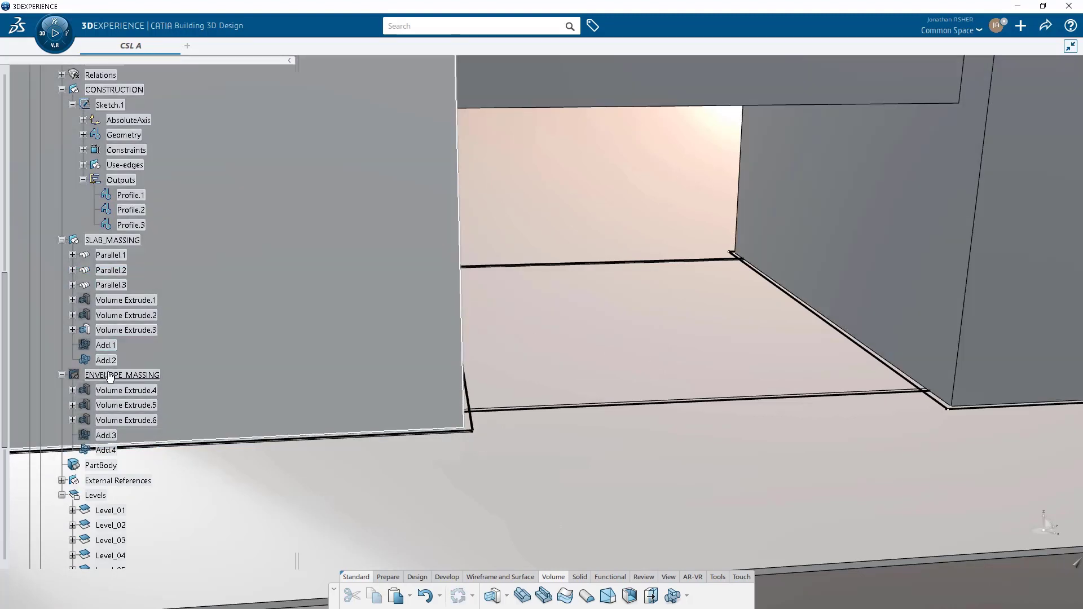
Step: Show and hide ENVELOPE_MASSING from several views to compare its outline with the inset slab massing
right_click(107, 374)
key(h)
right_click(105, 374)
key(h)
middle_drag(267, 340, 365, 507)
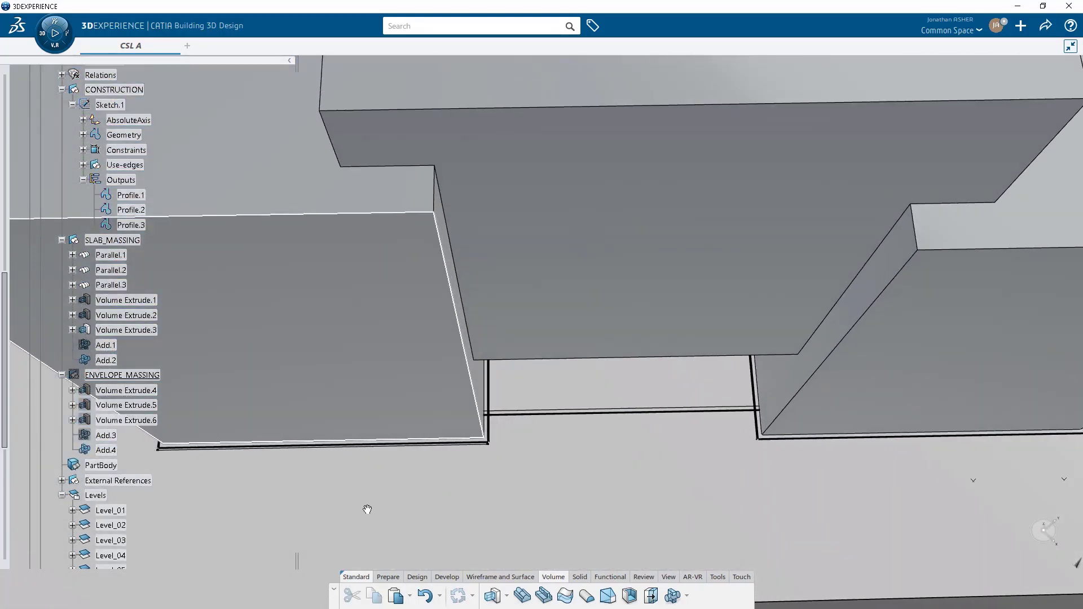
right_click(111, 377)
key(h)
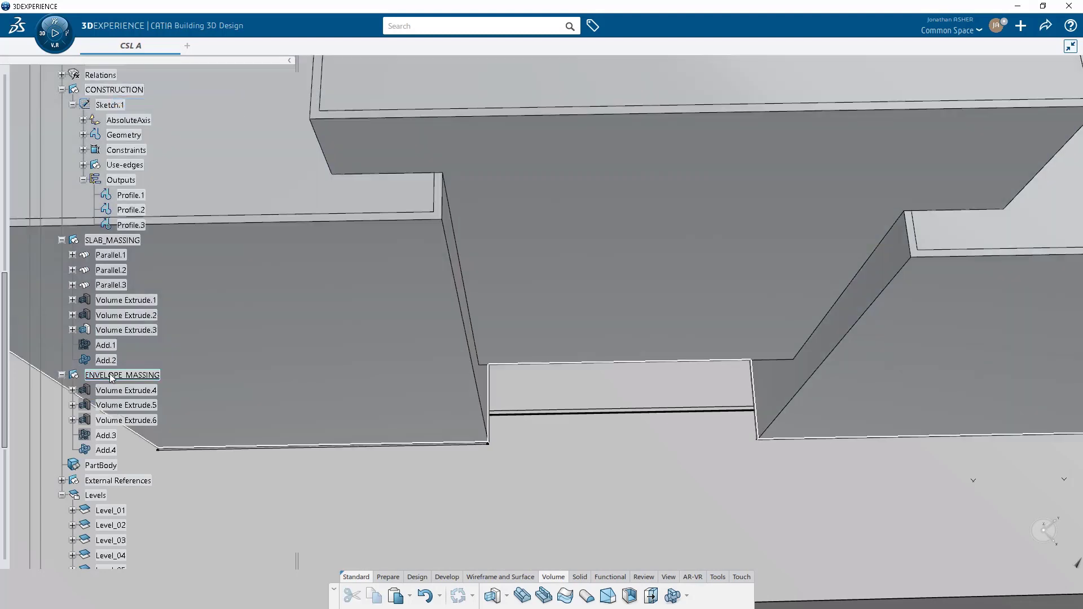
right_click(115, 378)
key(h)
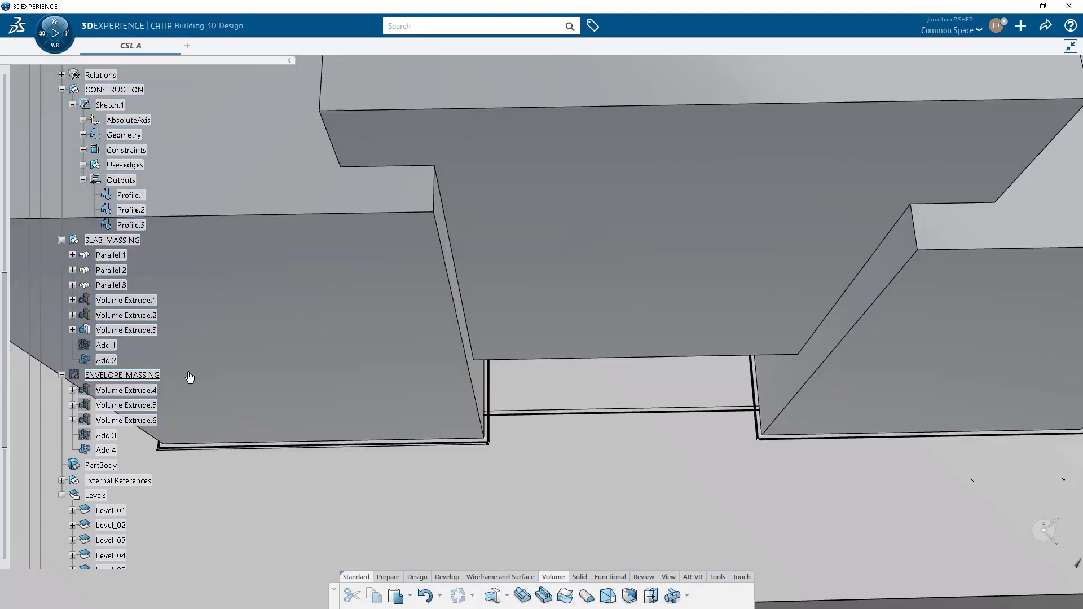
middle_drag(345, 344, 315, 471)
scroll(379, 299, down, 10)
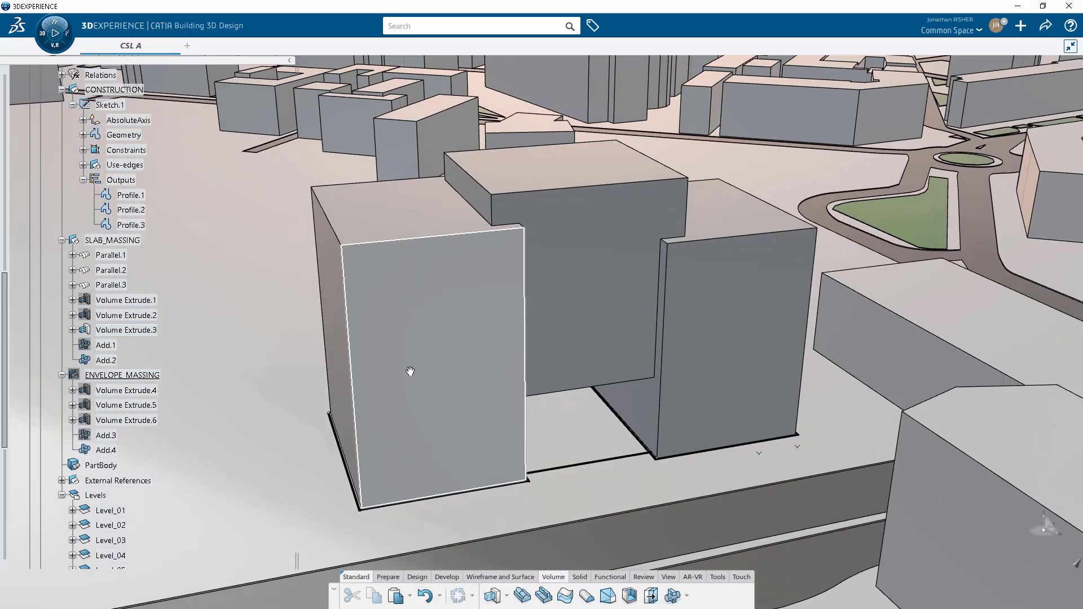
middle_drag(410, 372, 435, 346)
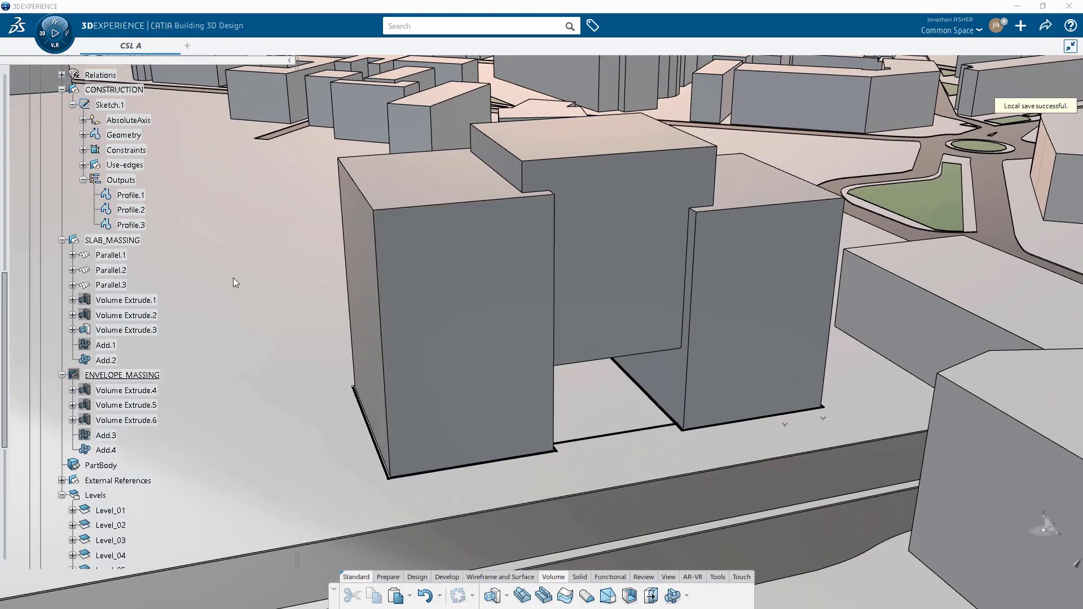
Step: Rename the merged Add.2 volume in SLAB_MASSING to SLAB_MASSING_VOLUME
right_click(126, 236)
click(147, 292)
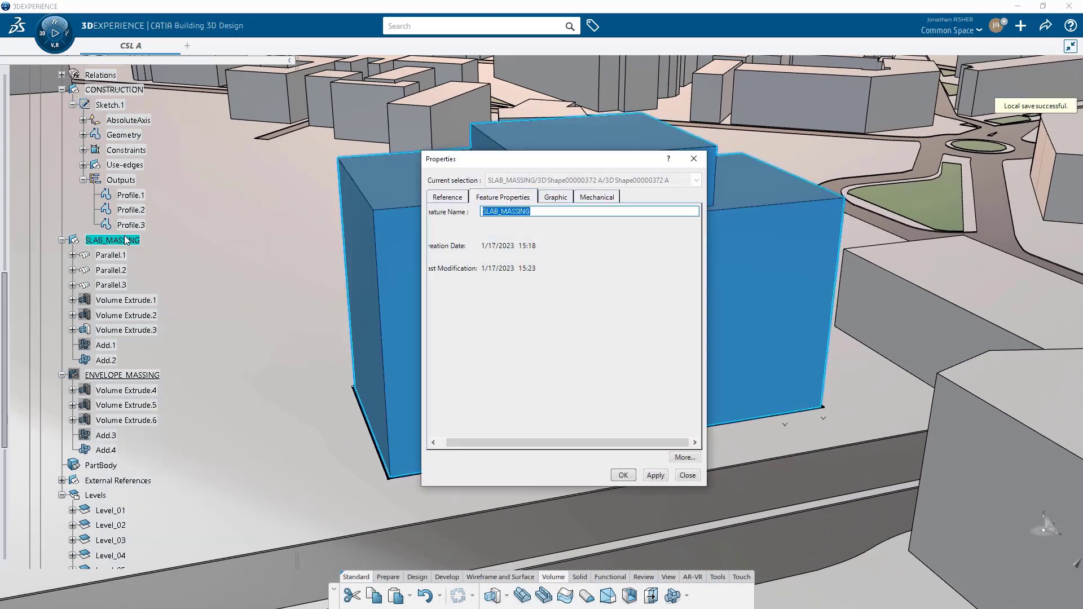
key(Escape)
right_click(104, 361)
key(alt+Return)
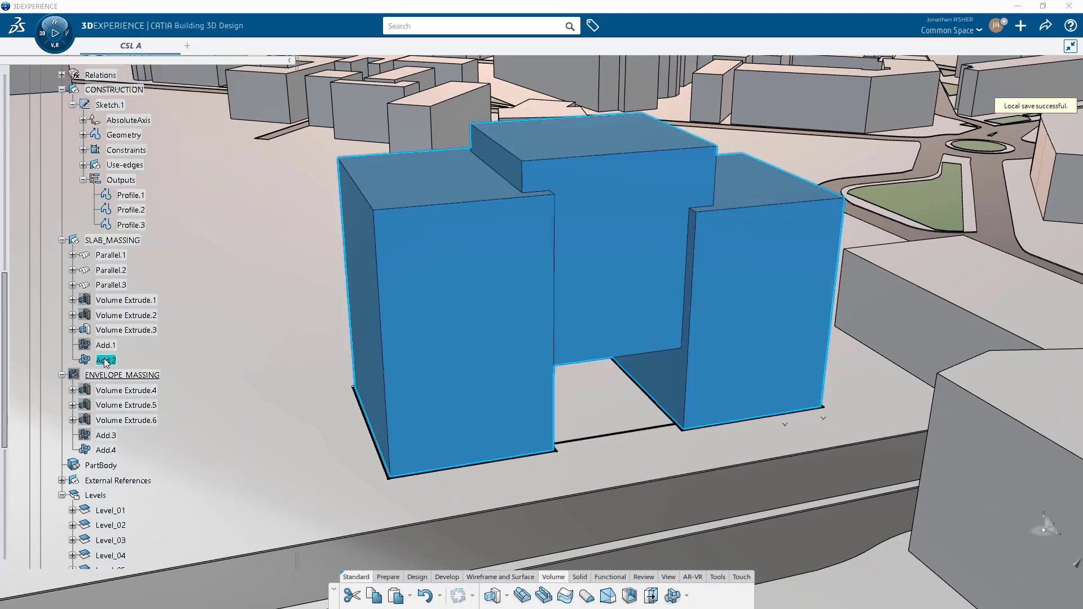
key(ctrl+v)
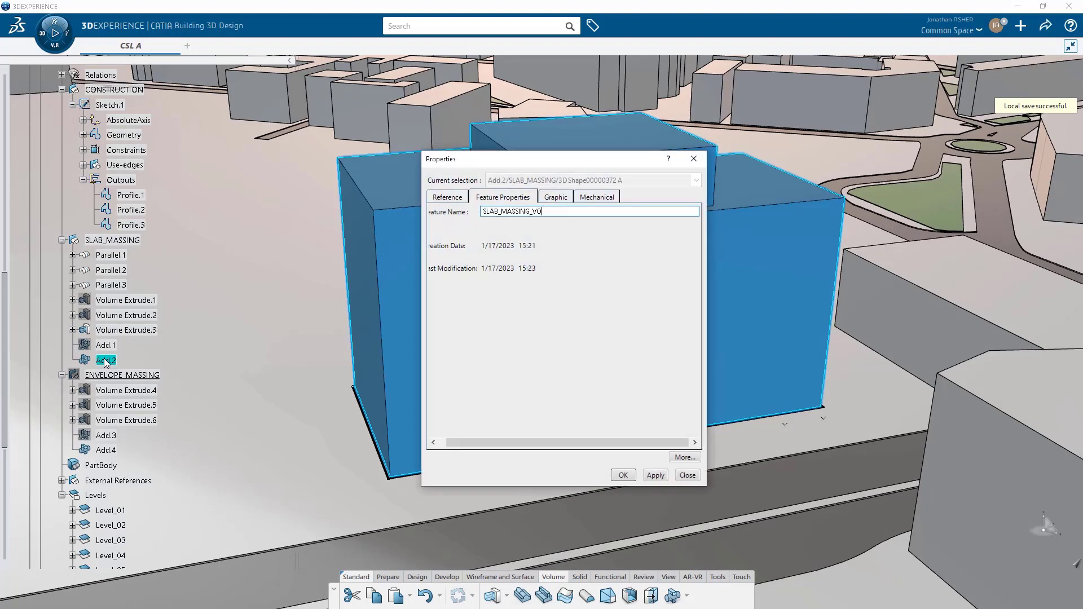
key(Return)
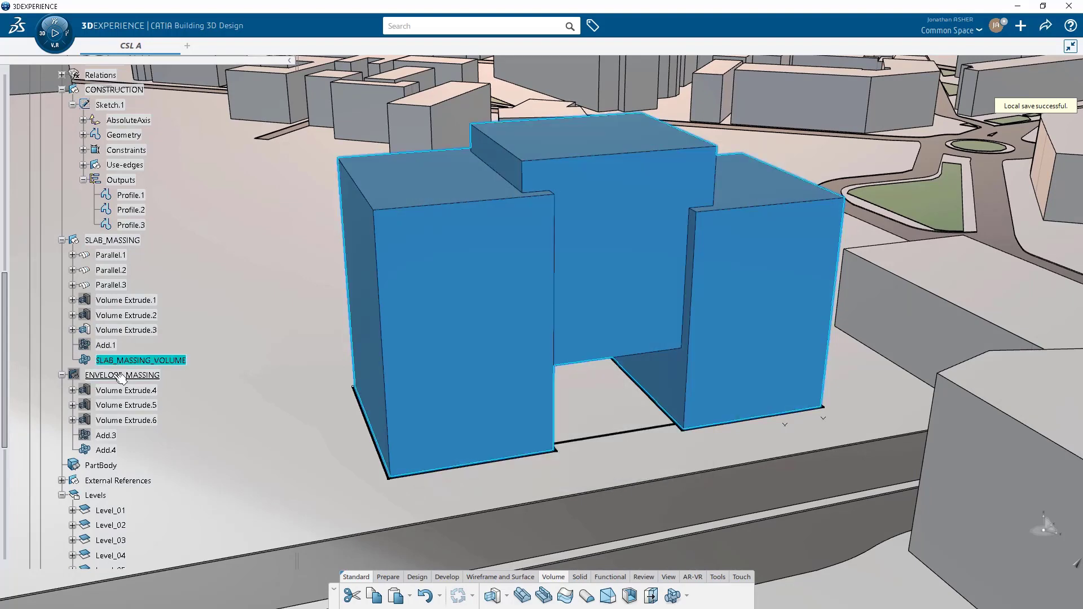
Step: Rename the merged Add.4 volume in ENVELOPE_MASSING to ENVELOPE_MASSING_VOLUME
right_click(114, 376)
key(alt+Return)
key(ctrl+c)
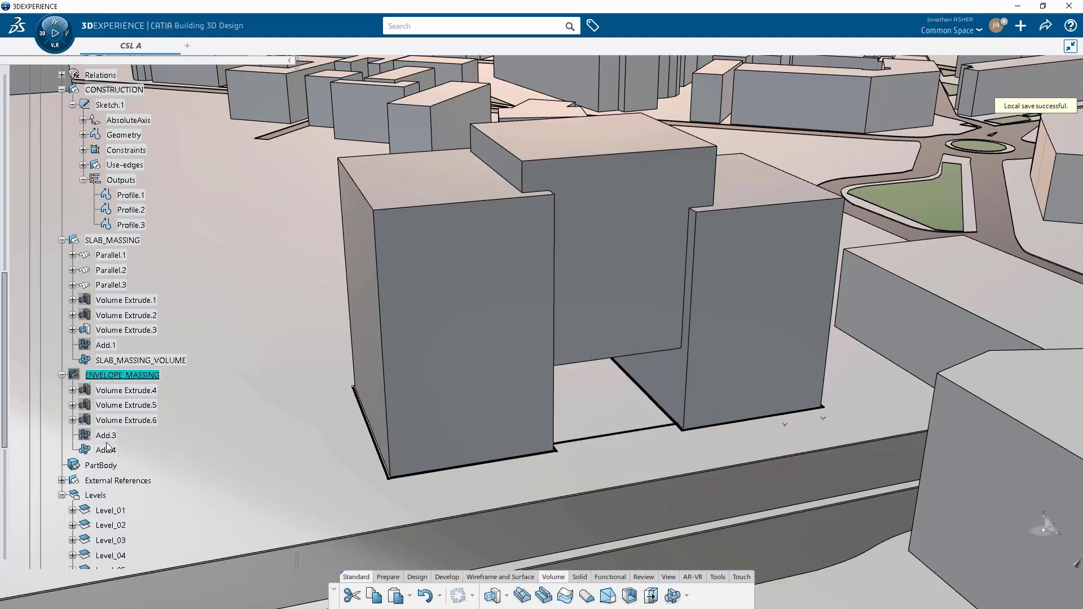
right_click(106, 449)
key(alt+Return)
key(ctrl+v)
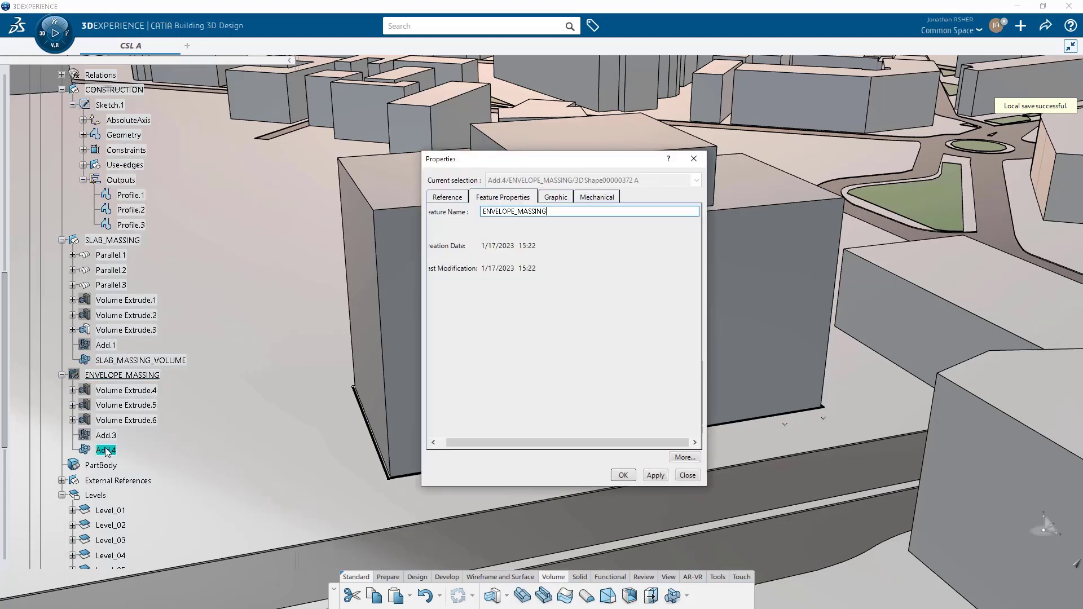
key(Return)
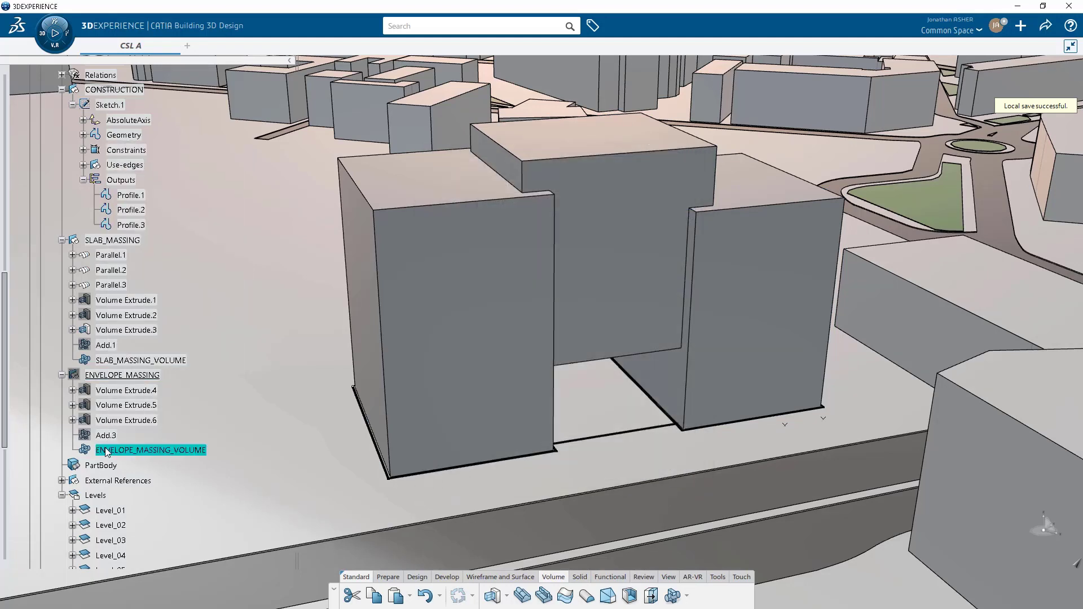
Step: Save the model locally and make the PartBody of CSL_Driver_Structures the in-work object
key(ctrl+s)
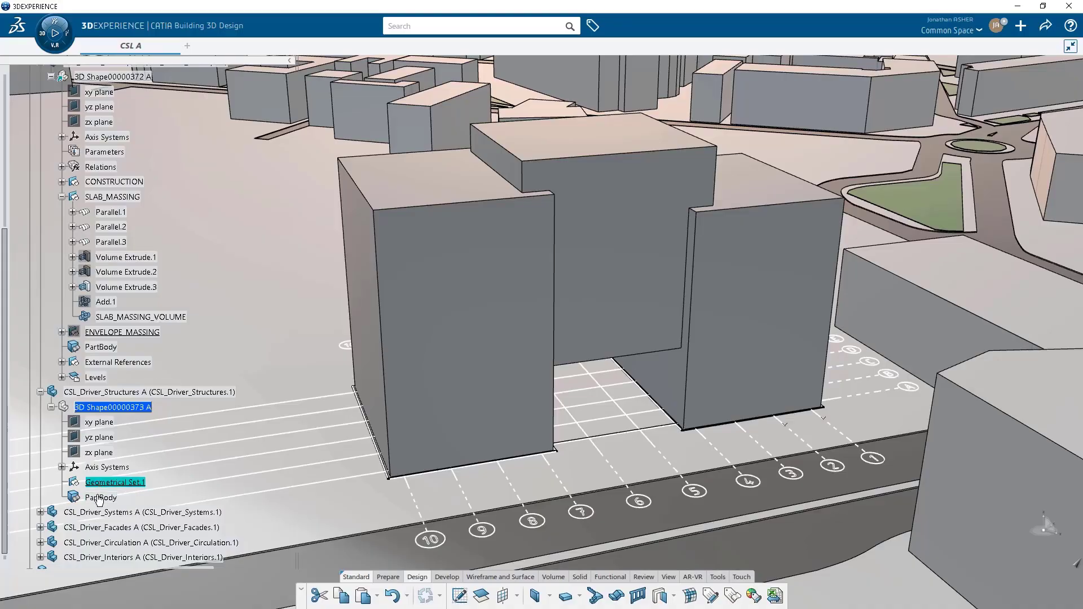
click(98, 499)
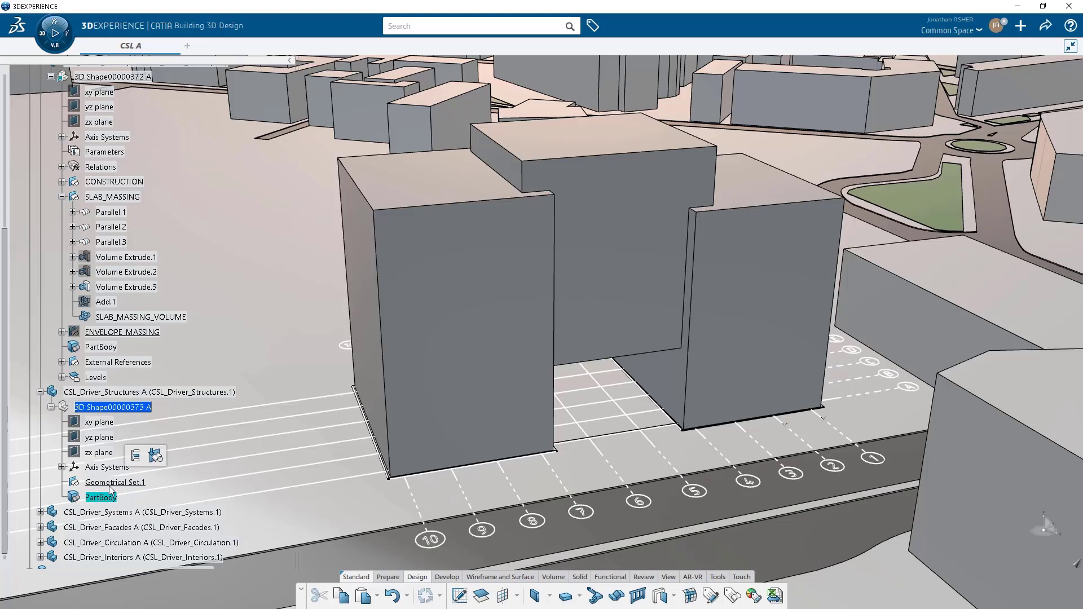
click(134, 458)
Step: Distribute the Levels set from CSL_Driver_Levels into the structures driver, and collapse the source 3D shape
scroll(82, 431, up, 6)
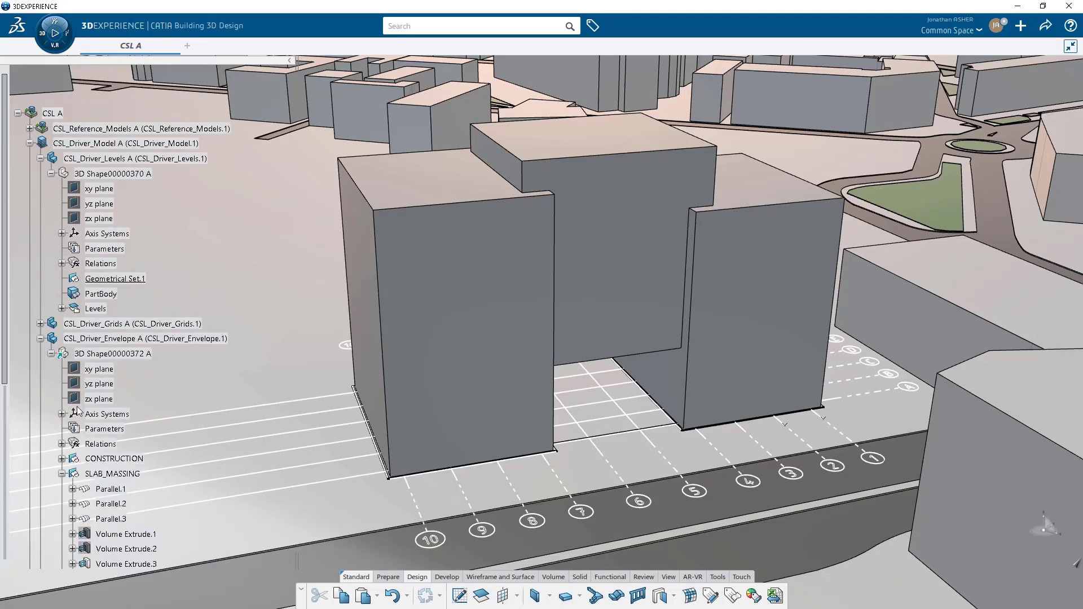
click(92, 310)
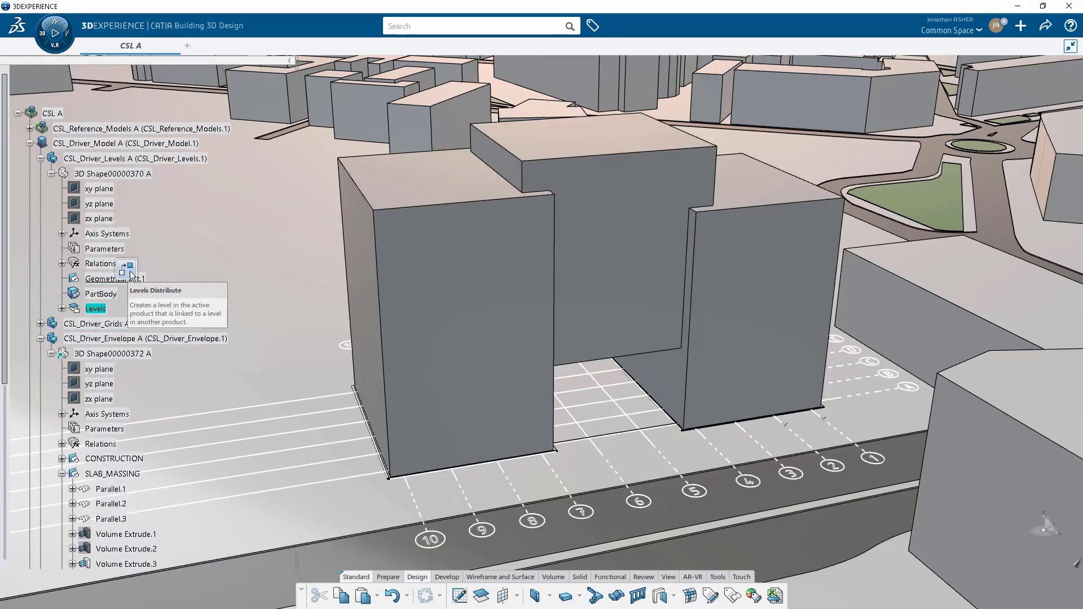
click(51, 176)
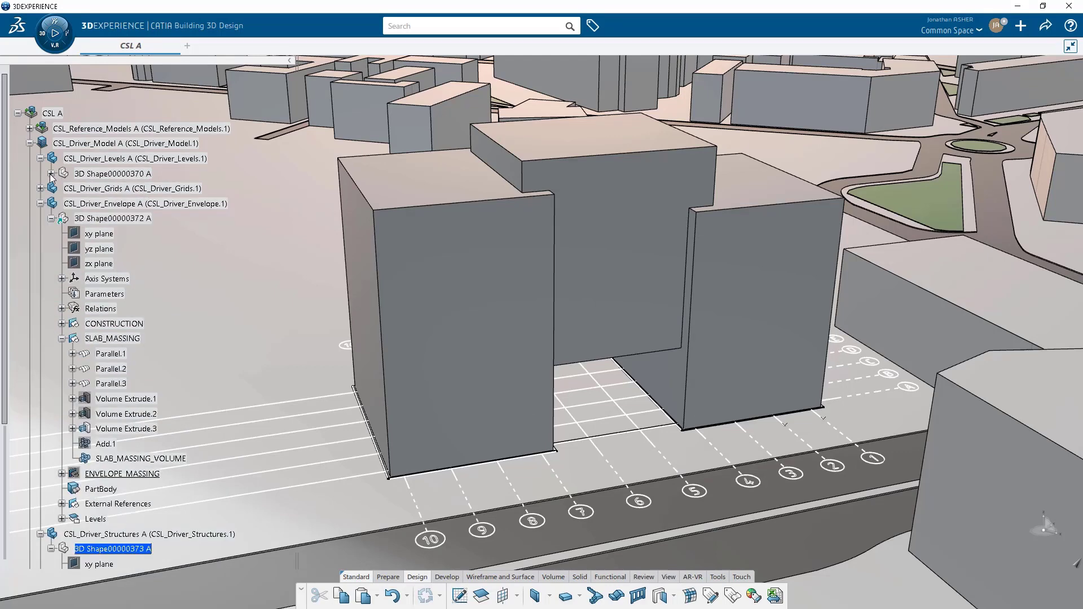
Step: Hide the SLAB_MASSING and CONSTRUCTION geometrical sets in the envelope driver
scroll(107, 283, down, 5)
right_click(105, 173)
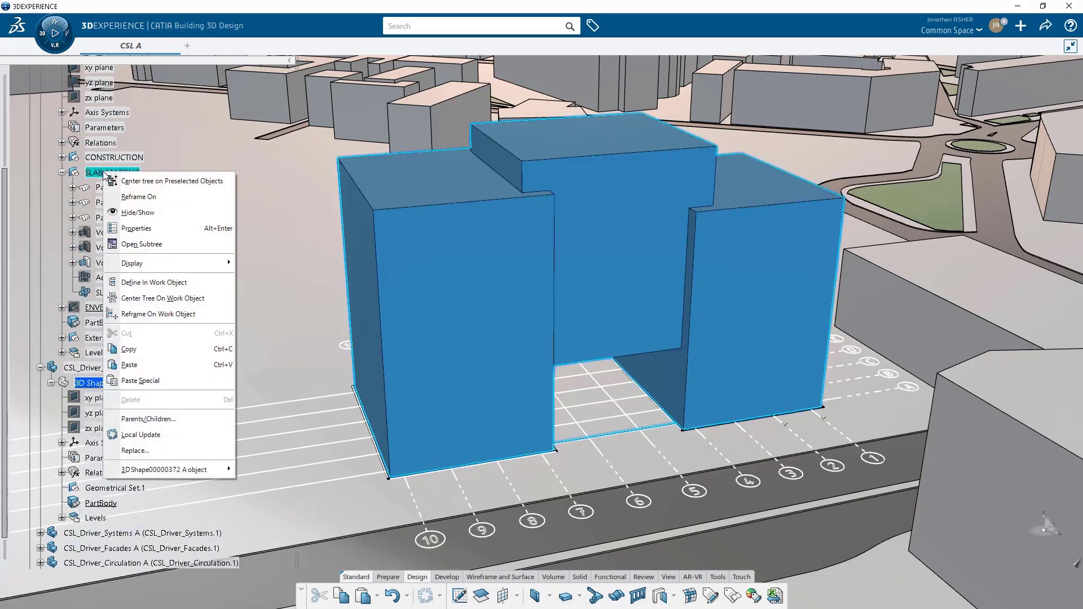
click(127, 213)
right_click(108, 187)
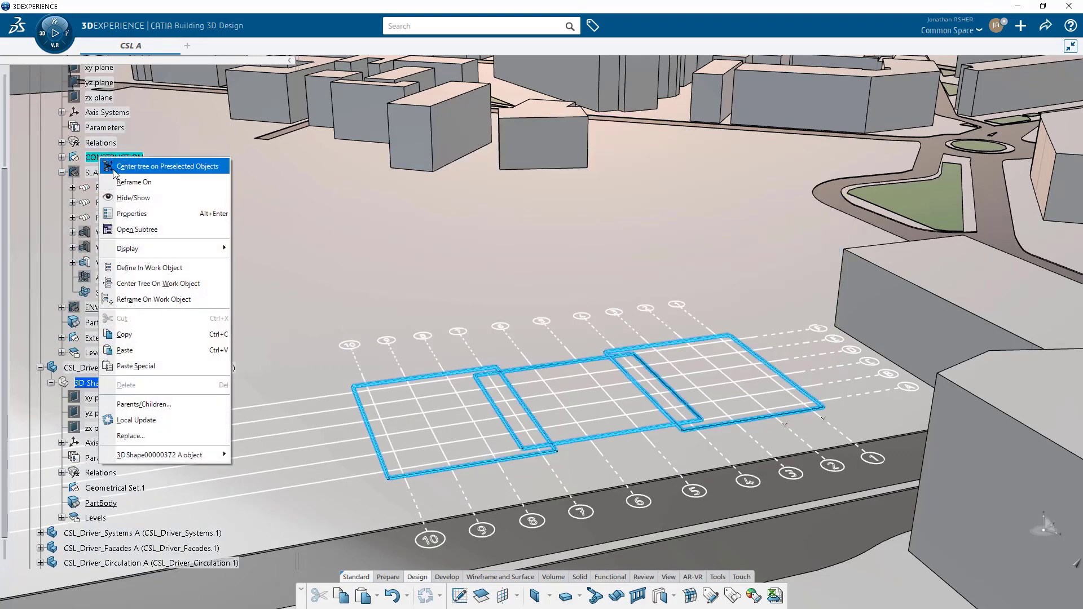
click(123, 197)
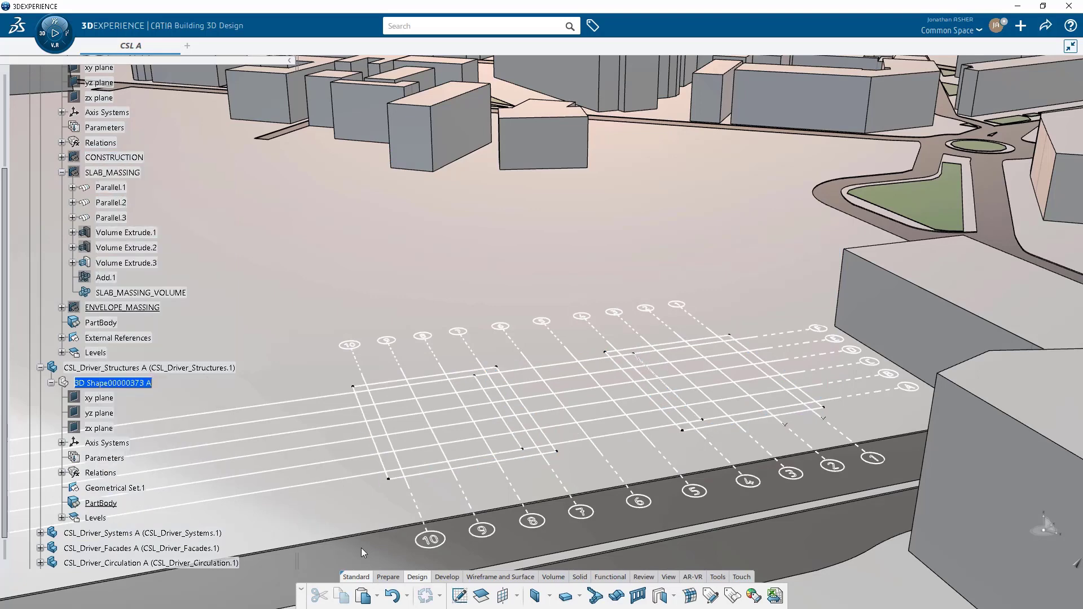
Step: Start a body-based Slab Core in the structures driver from SLAB_MASSING_VOLUME with specified elevations enabled
click(566, 596)
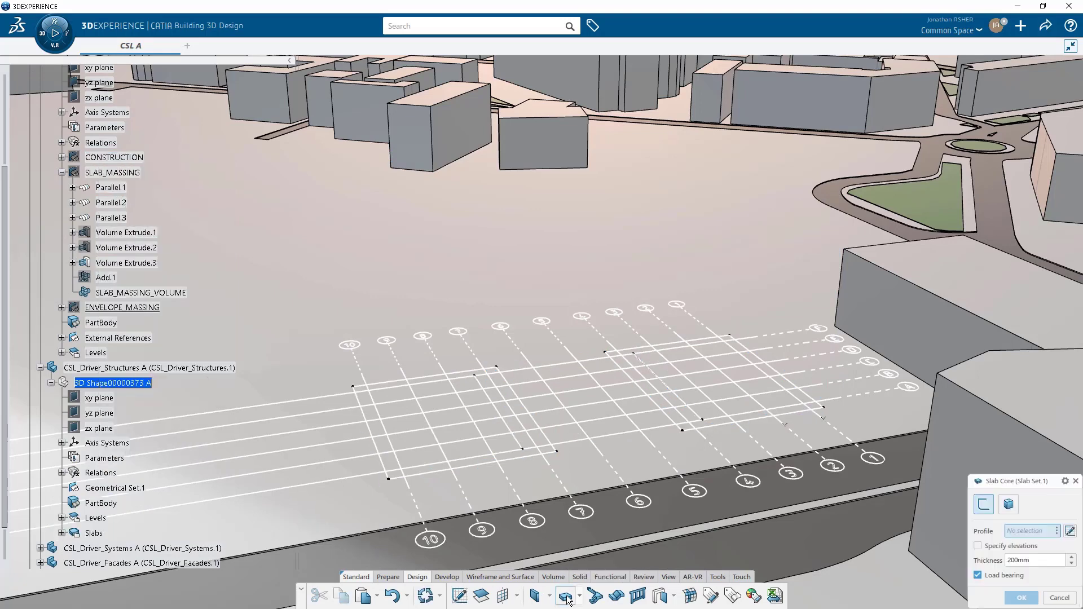
drag(1064, 487, 462, 197)
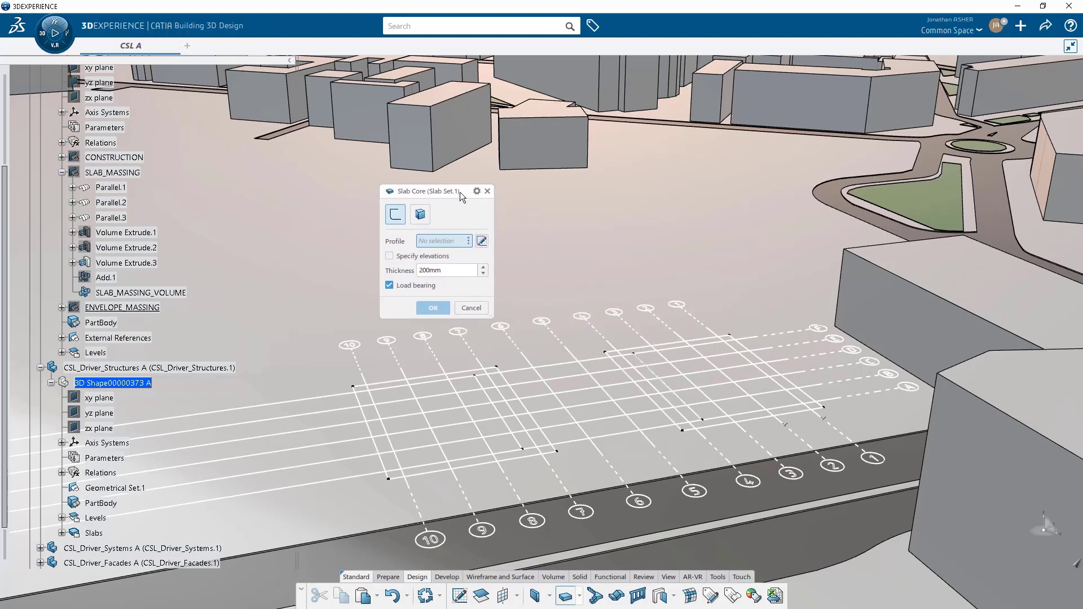
click(420, 214)
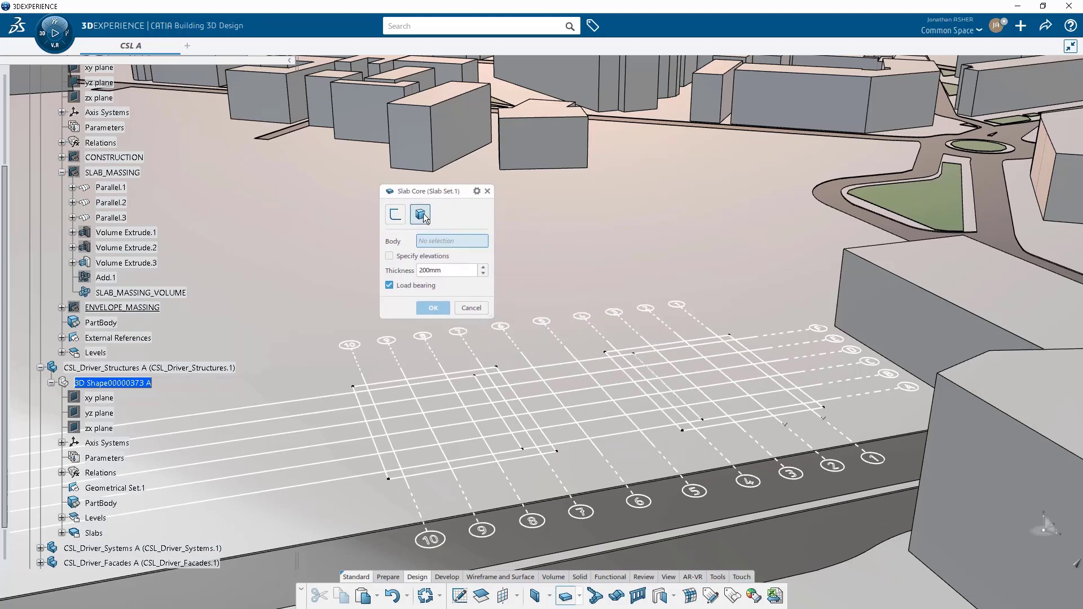
click(113, 293)
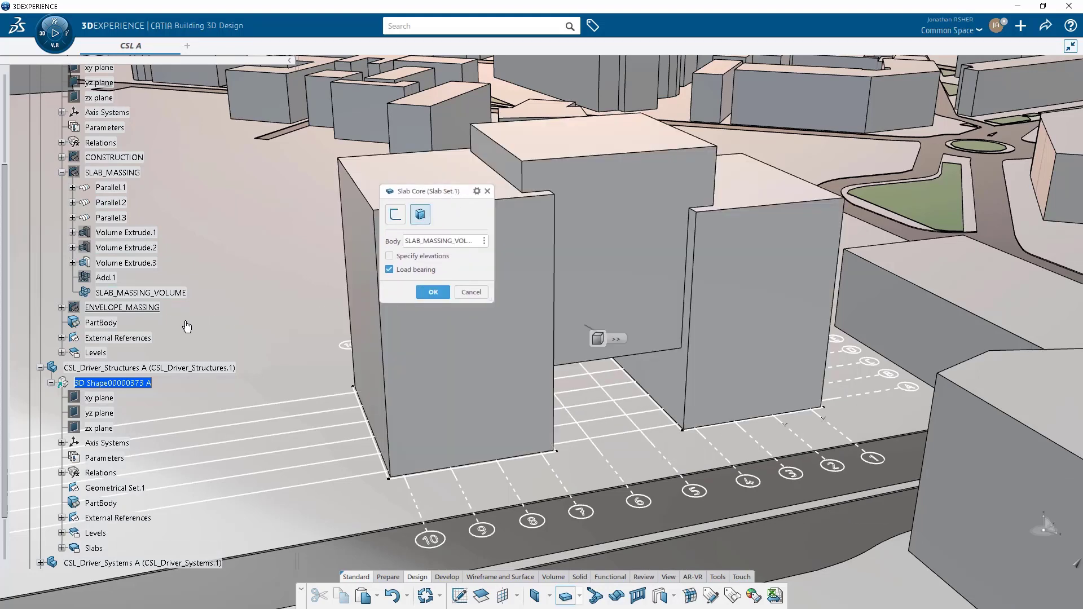
click(390, 256)
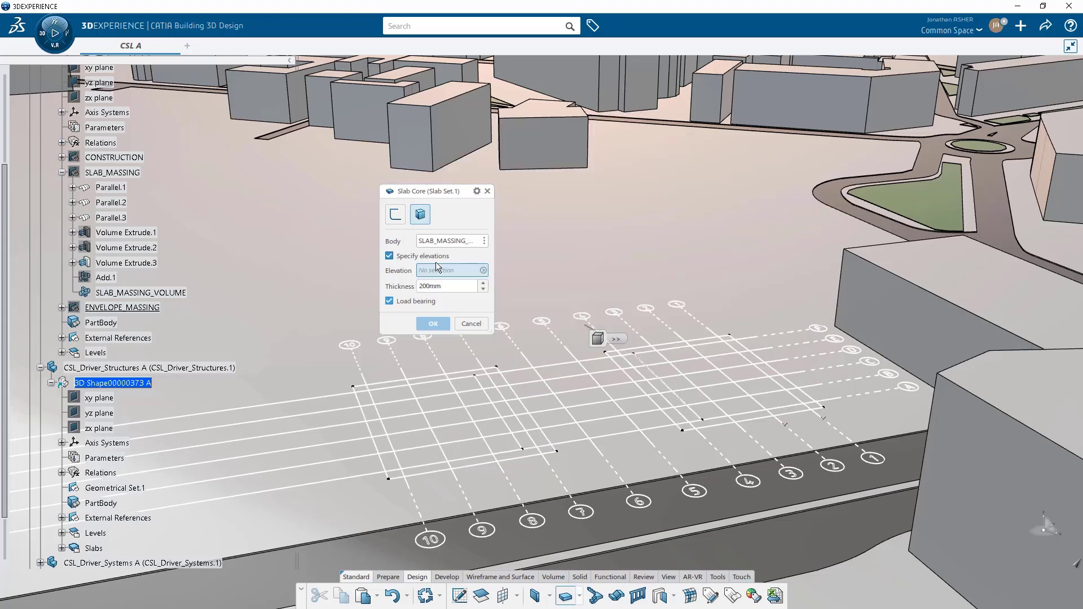
Step: Add Level_01 and Level_03 through Level_11 of the structures driver as the slab elevations
scroll(117, 356, down, 5)
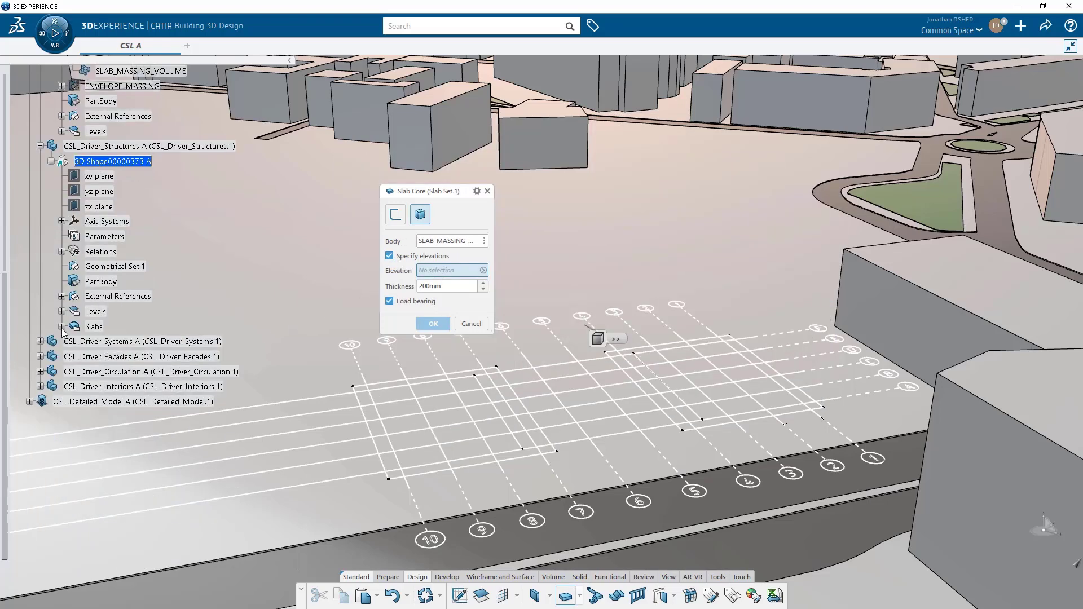
click(62, 312)
click(116, 329)
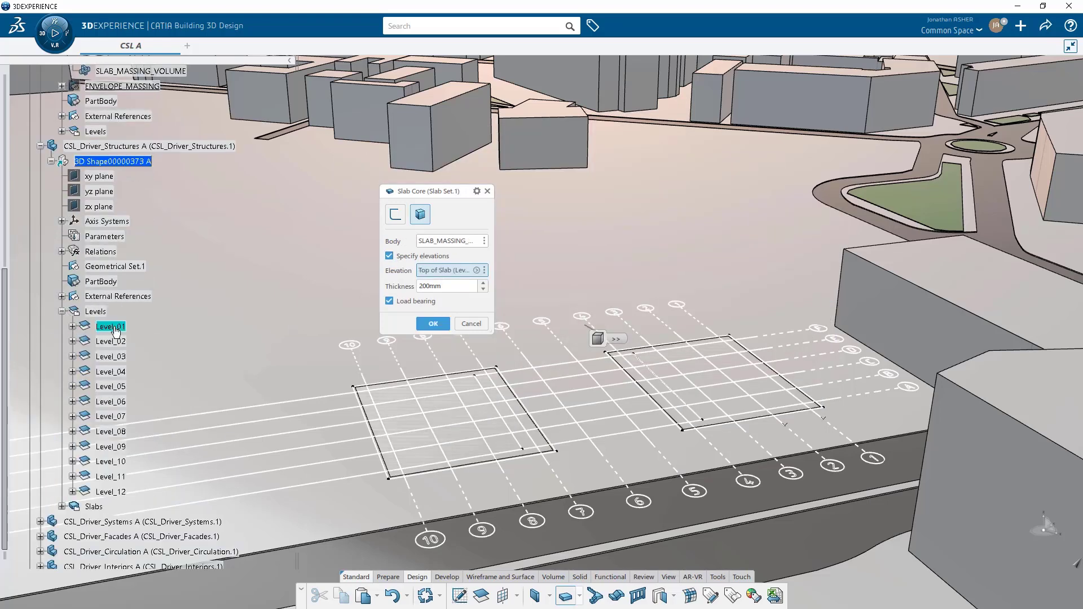
click(111, 359)
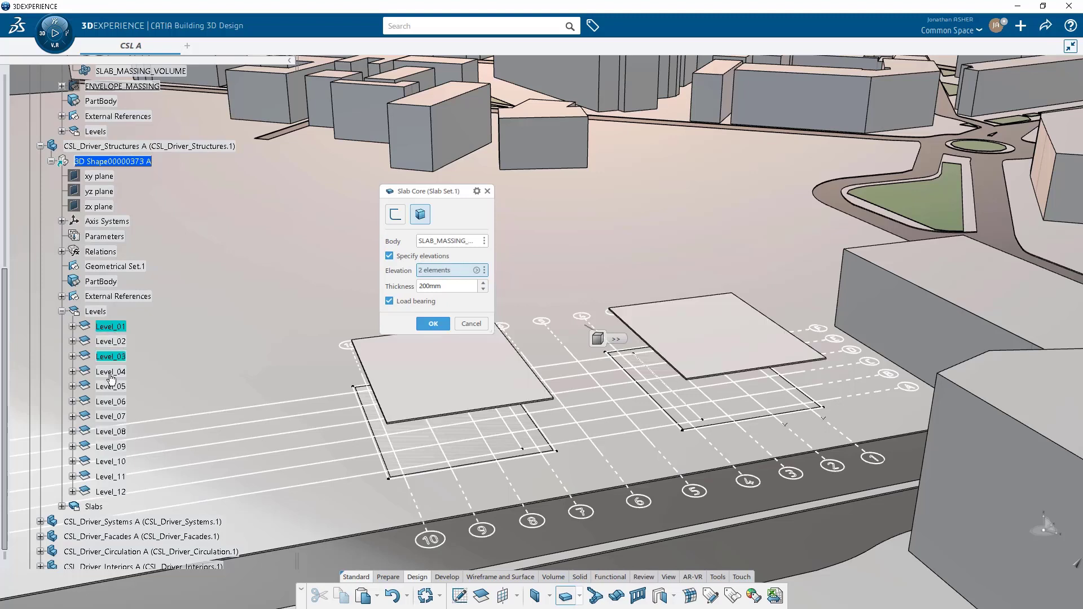
click(112, 373)
click(112, 387)
click(114, 404)
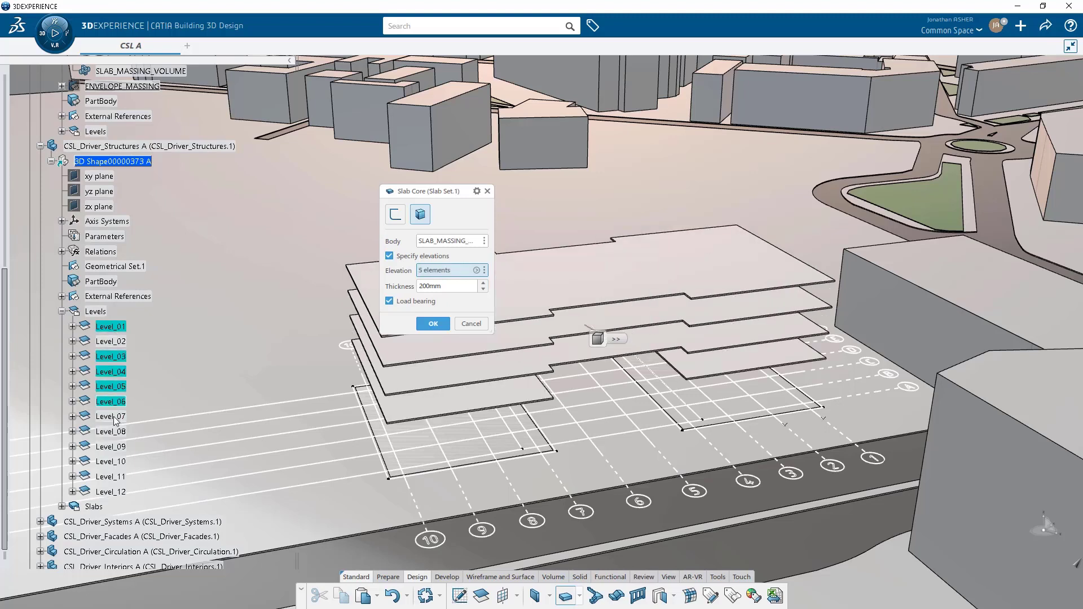
click(112, 417)
click(111, 433)
click(109, 448)
click(107, 463)
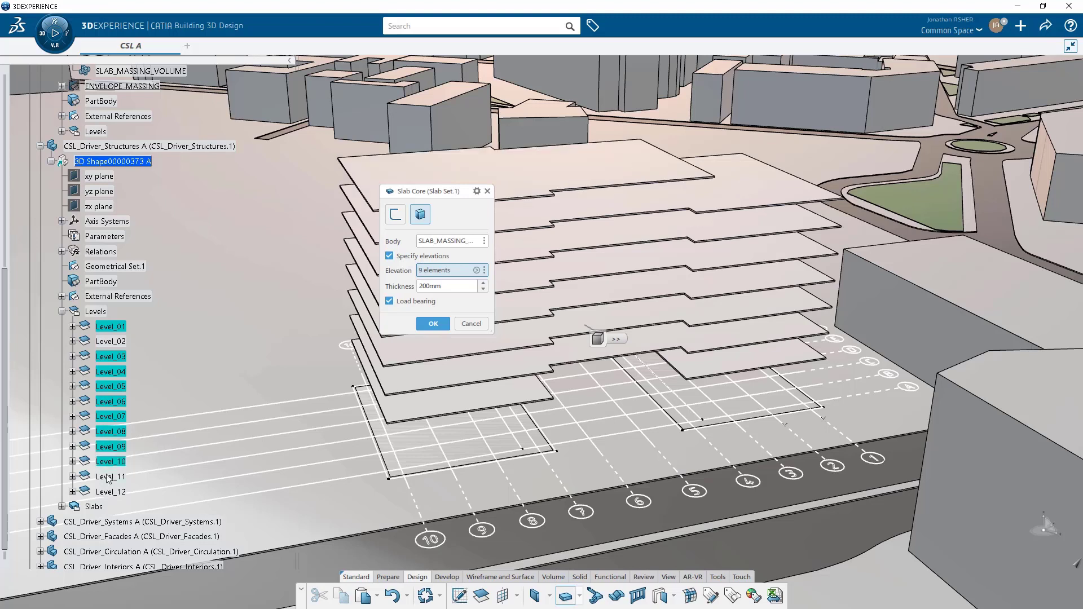
click(108, 478)
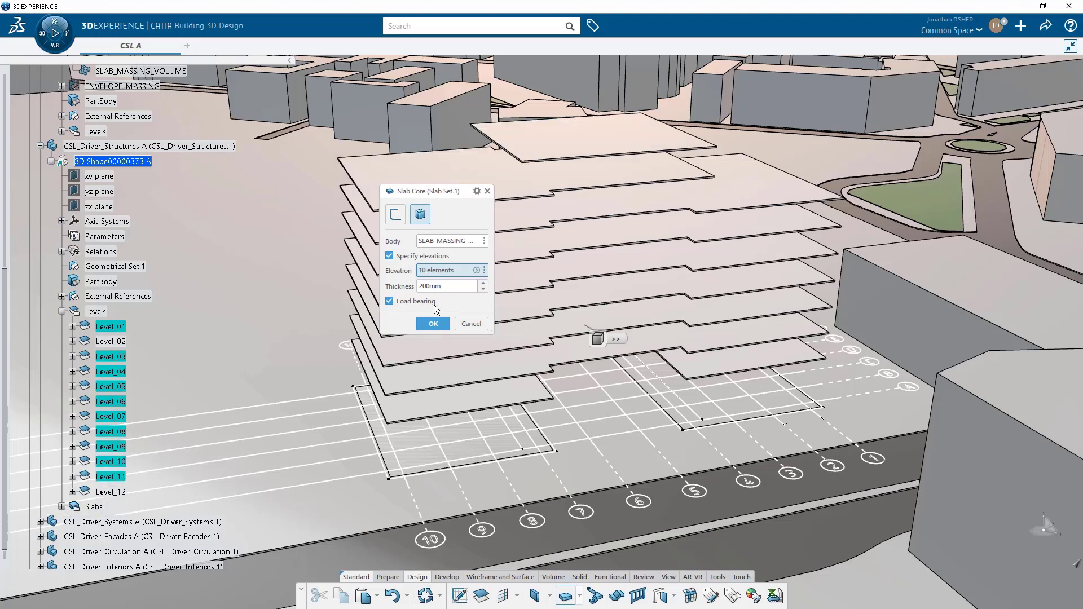
Step: Review the list of chosen elevations and create the load-bearing slabs with a thickness of 200 mm
click(477, 271)
drag(584, 347, 583, 324)
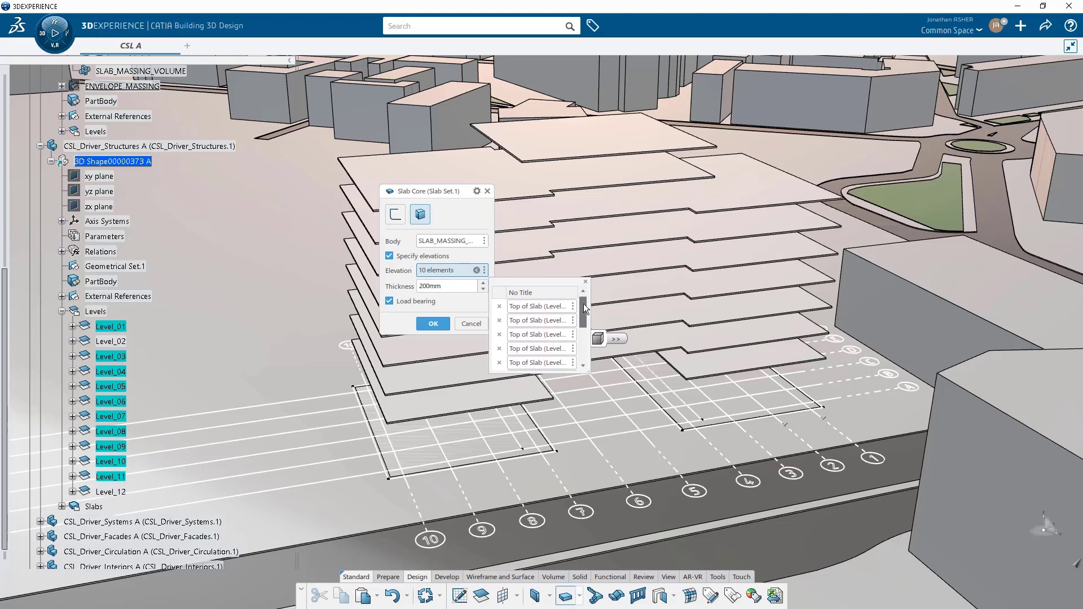
click(586, 282)
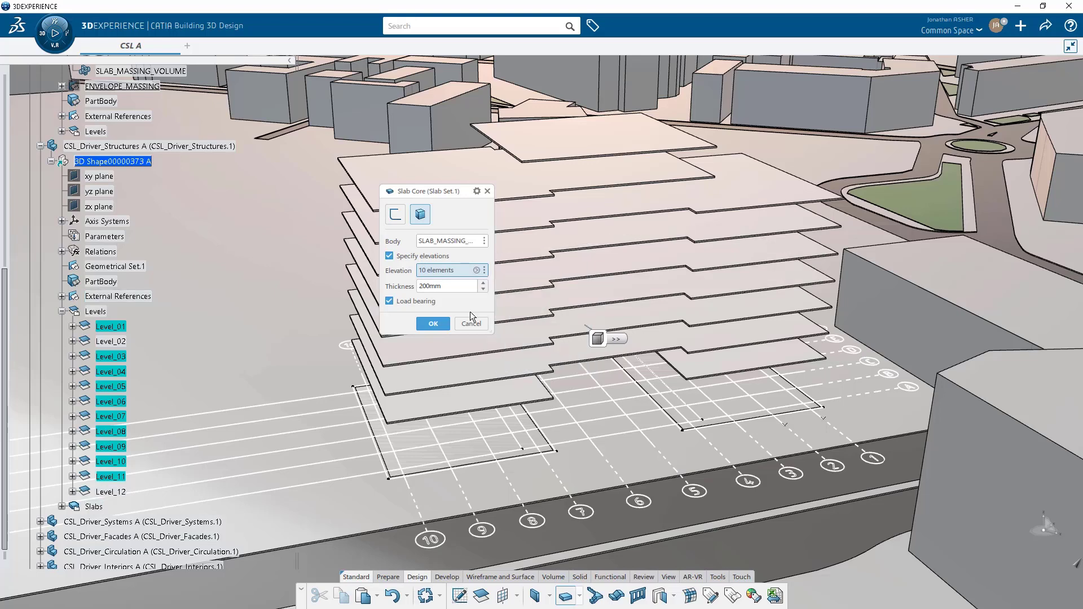
click(434, 324)
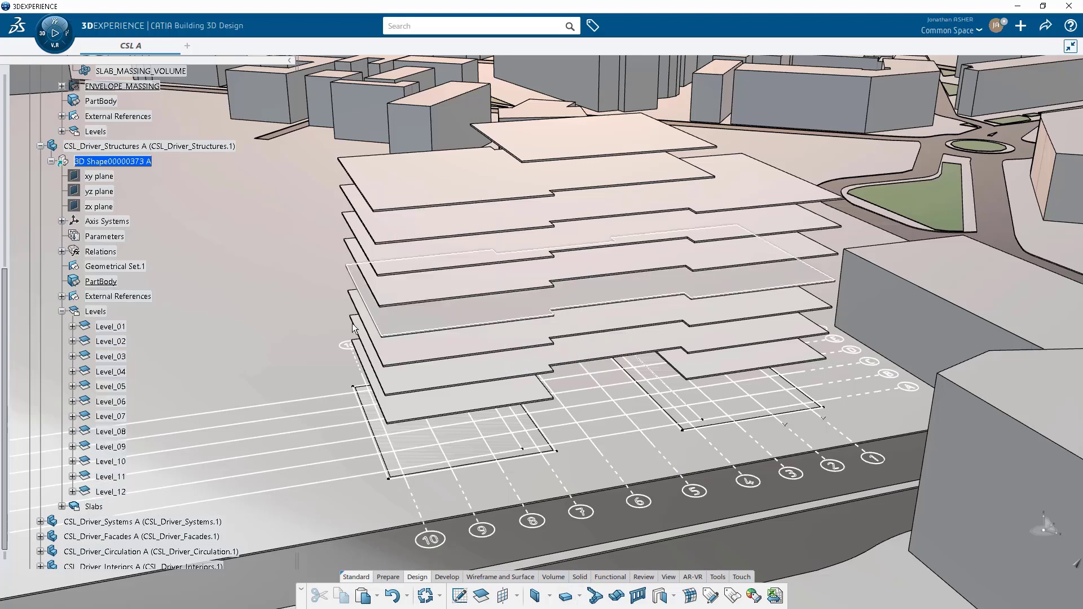
Step: Inspect the slab sets generated under Slabs in the structures driver
click(61, 312)
click(61, 326)
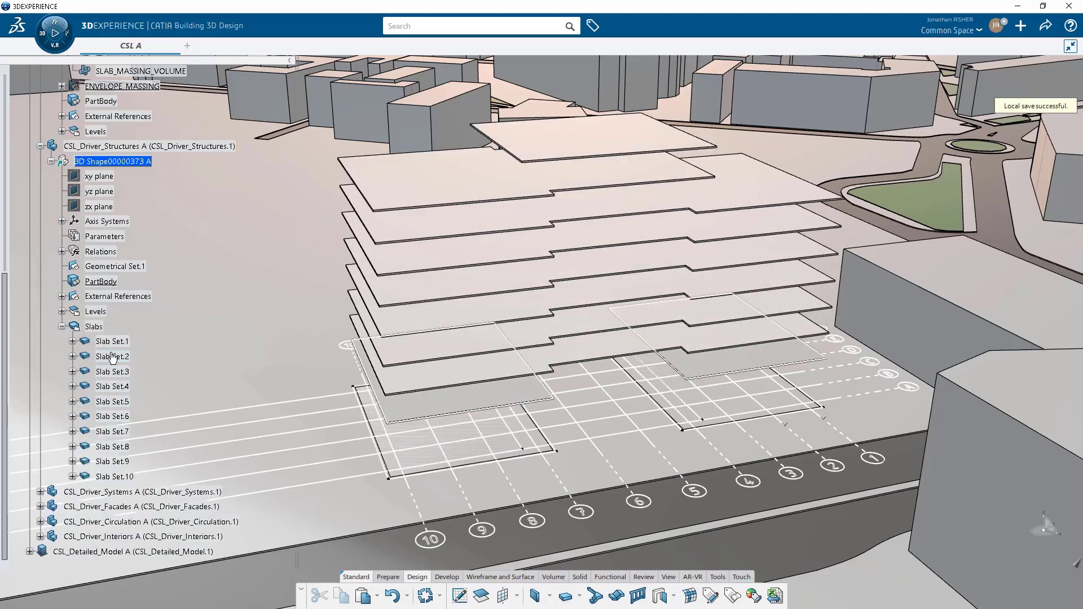
click(62, 327)
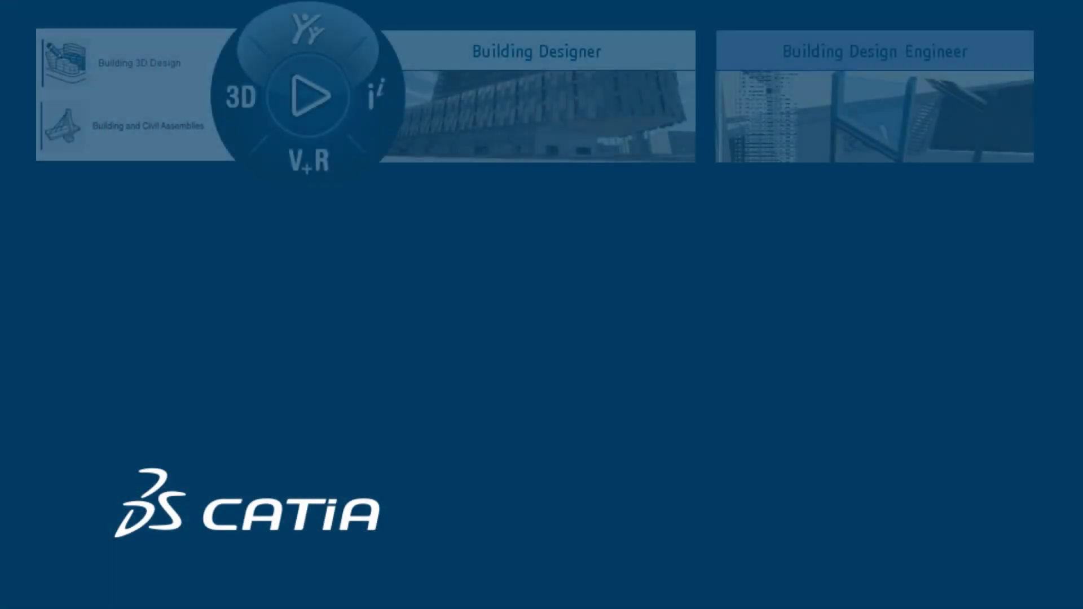